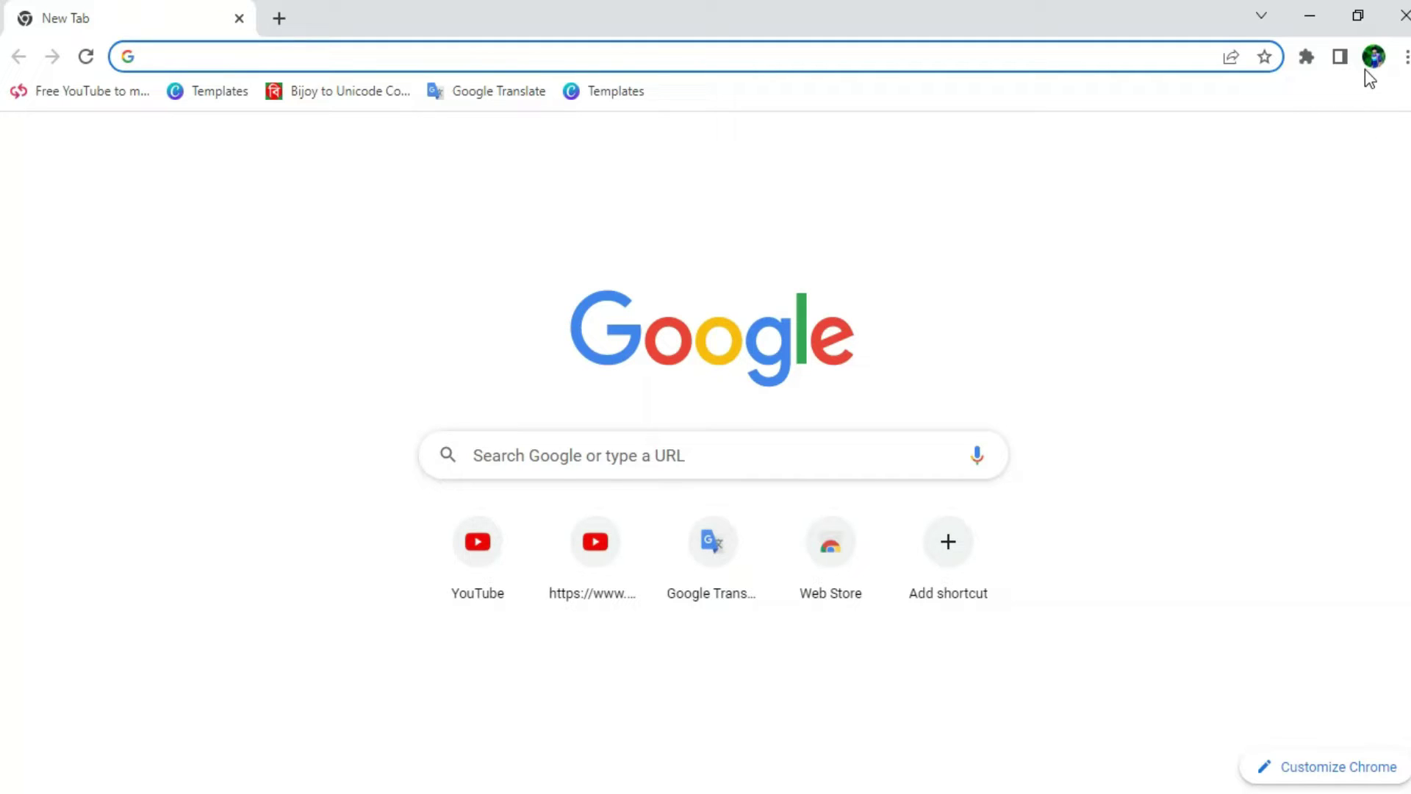
Step: Switch to the other browser profile used for affiliate work and open the CPAFULL site's login from its bookmark
left_click(1373, 56)
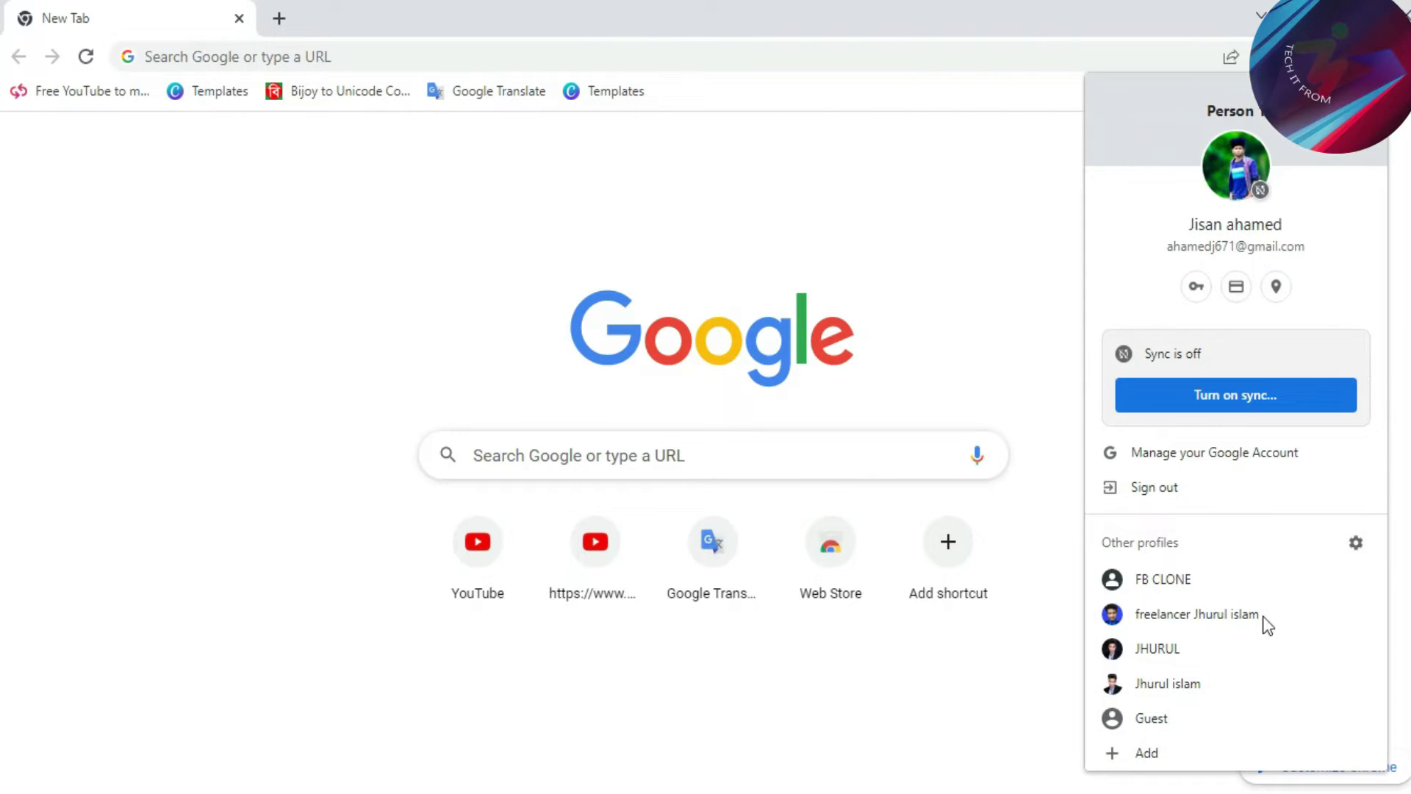
left_click(1185, 683)
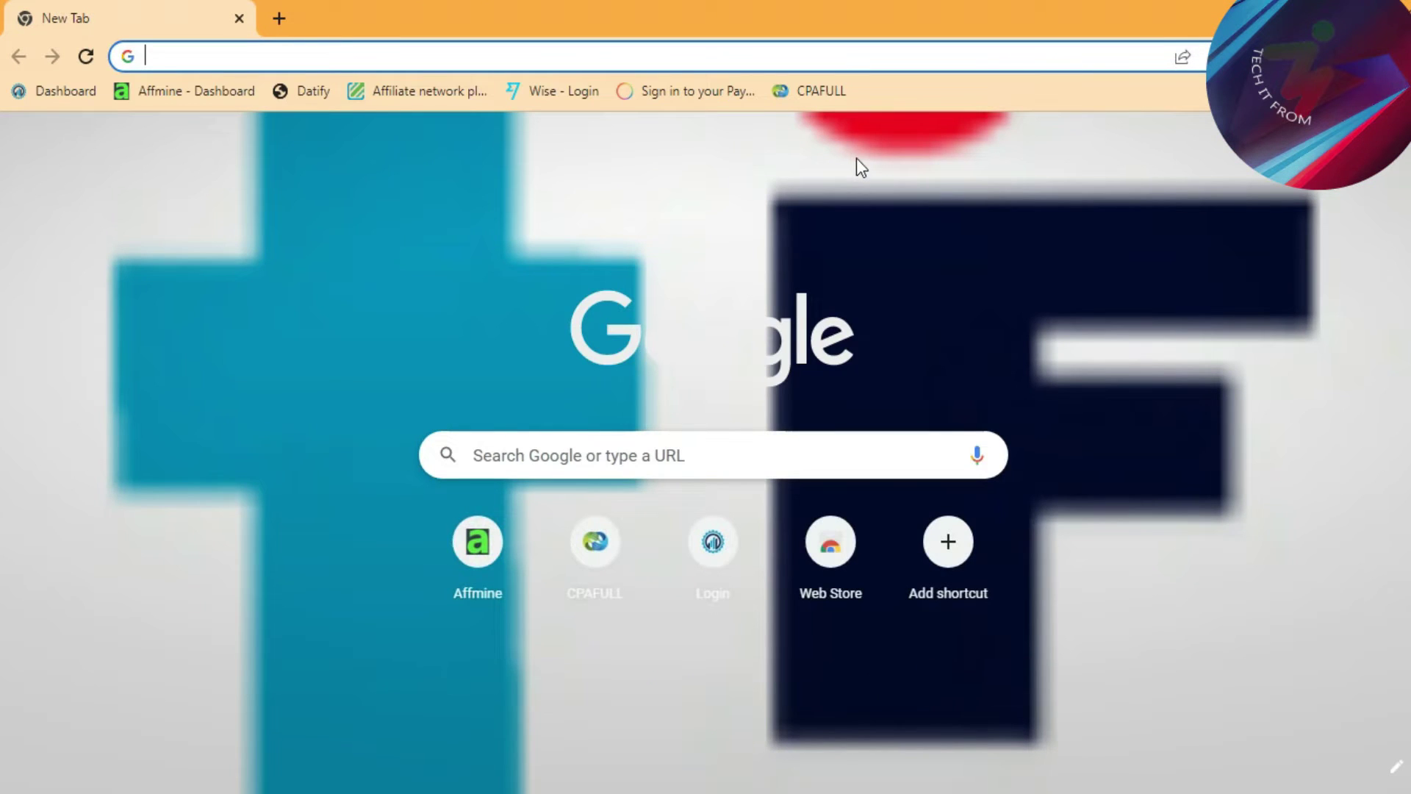
left_click(813, 95)
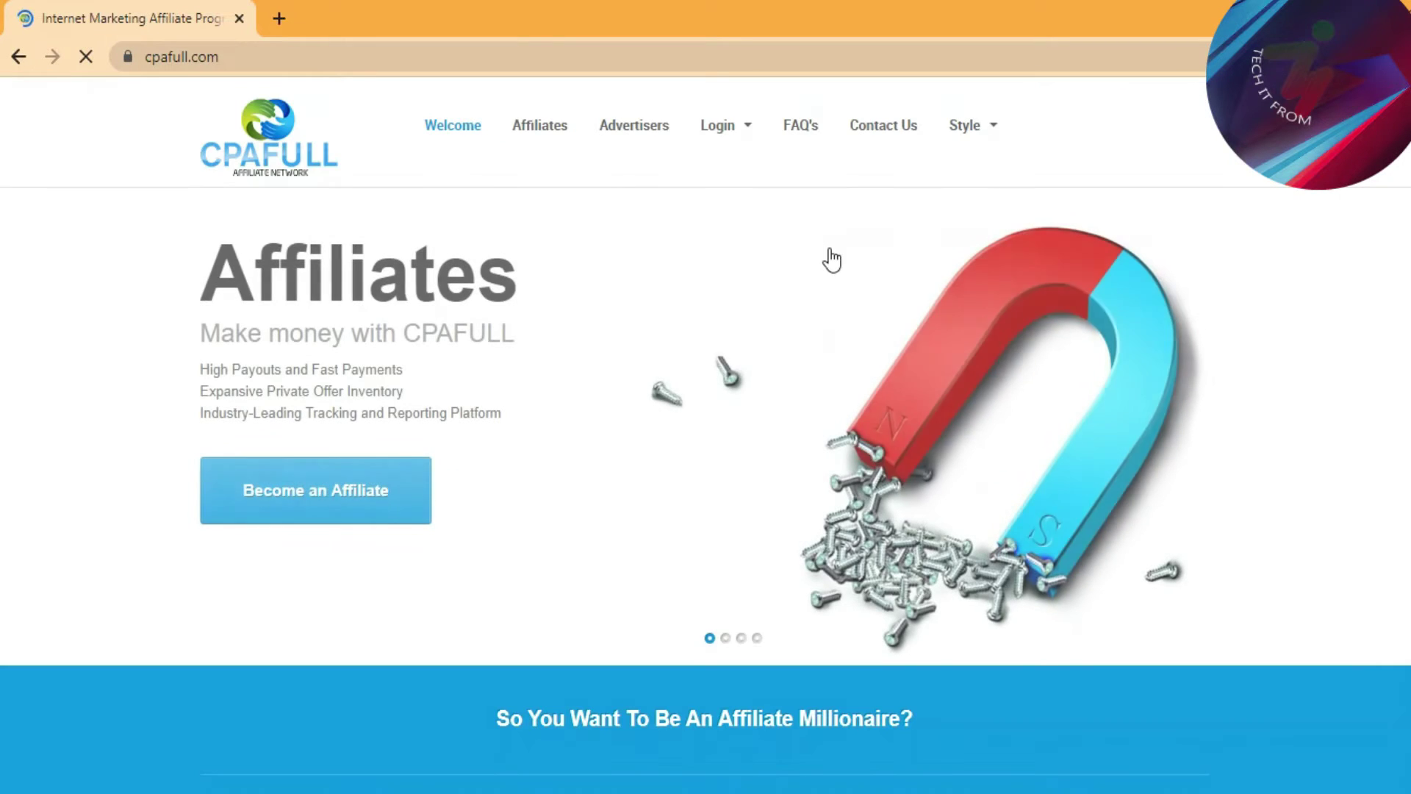
left_click(724, 125)
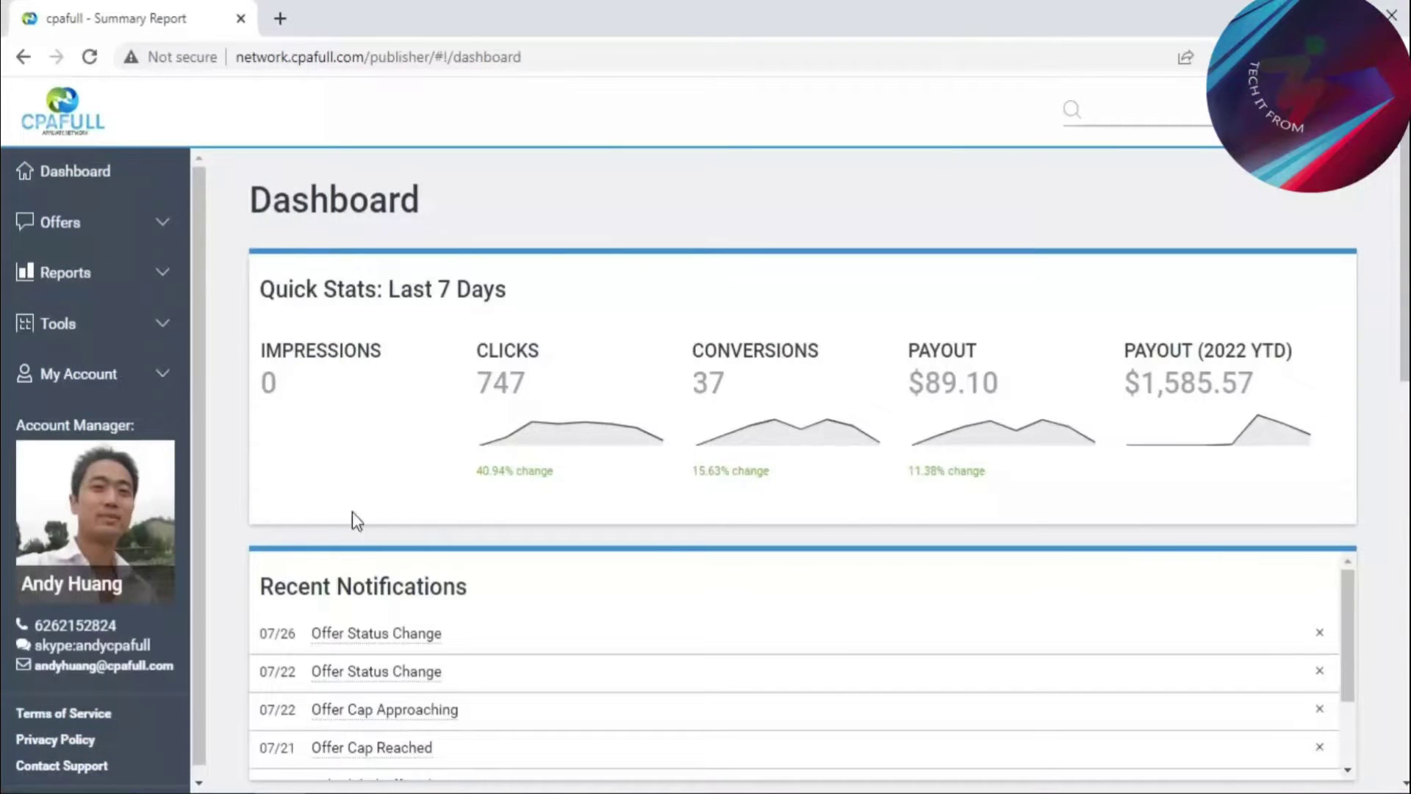
Step: Reload the CPAFULL dashboard and examine its payout statistics, recent notifications and featured offers
left_click(44, 222)
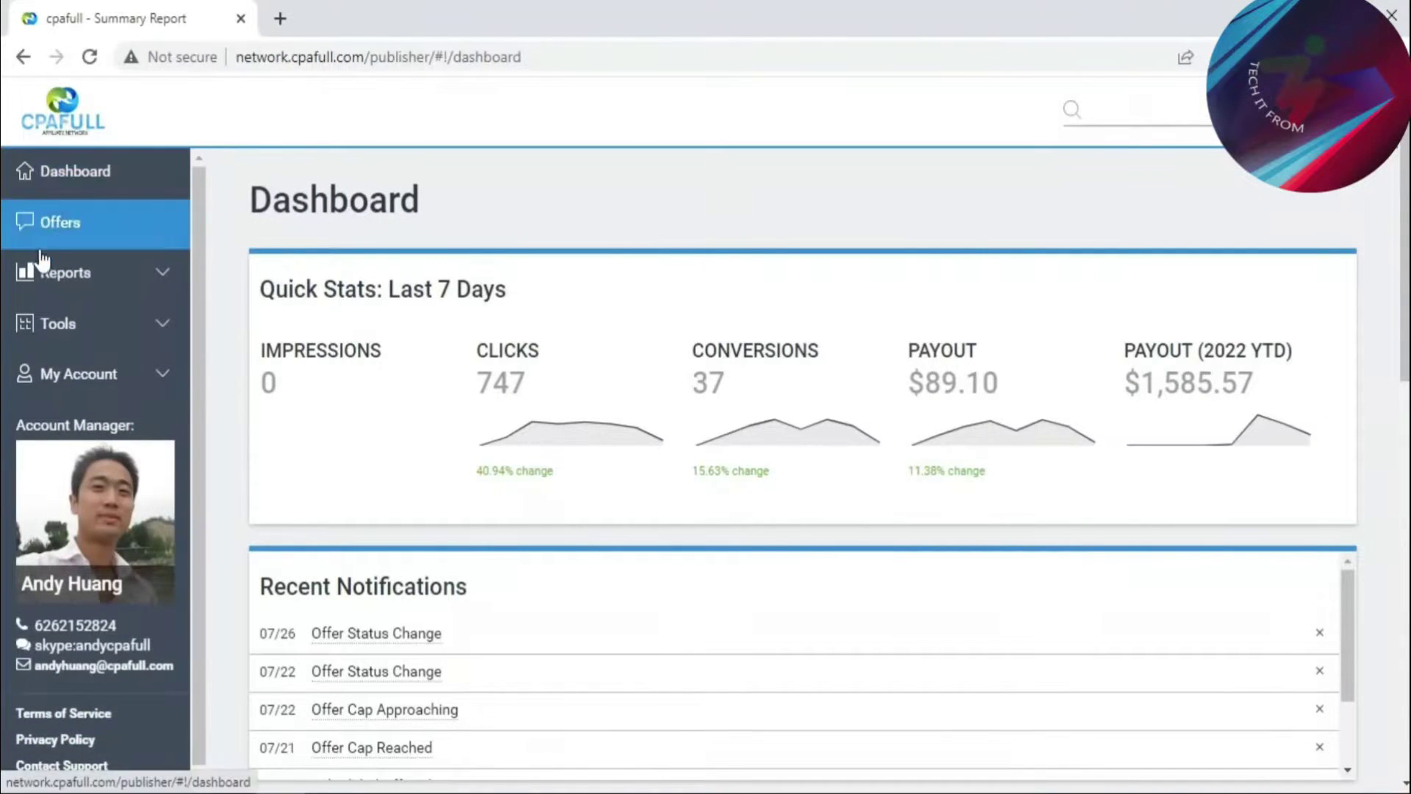
left_click(78, 222)
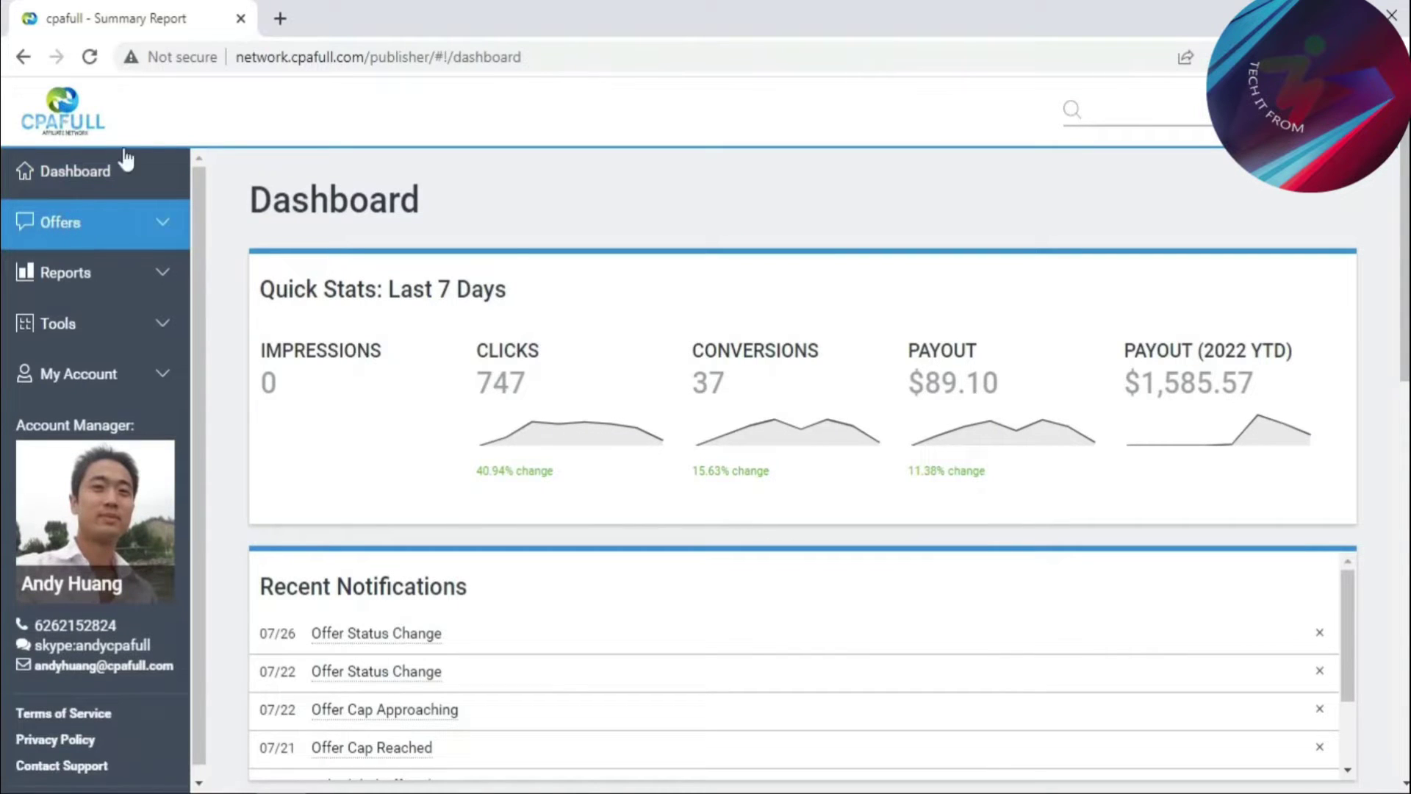
left_click(90, 55)
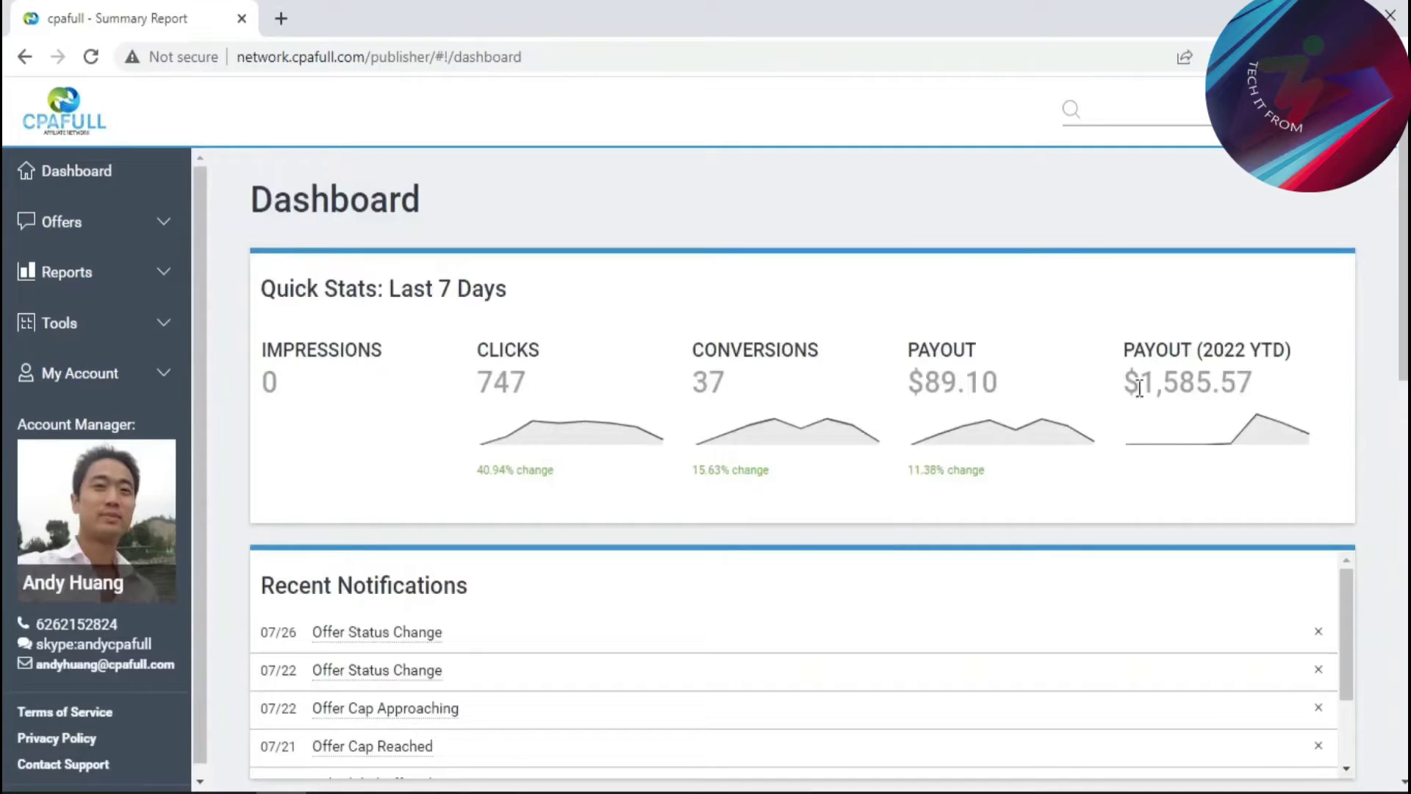
left_click_drag(1139, 384, 1178, 386)
left_click(1227, 384)
scroll(471, 258, "down", 1)
scroll(471, 258, "down", 6)
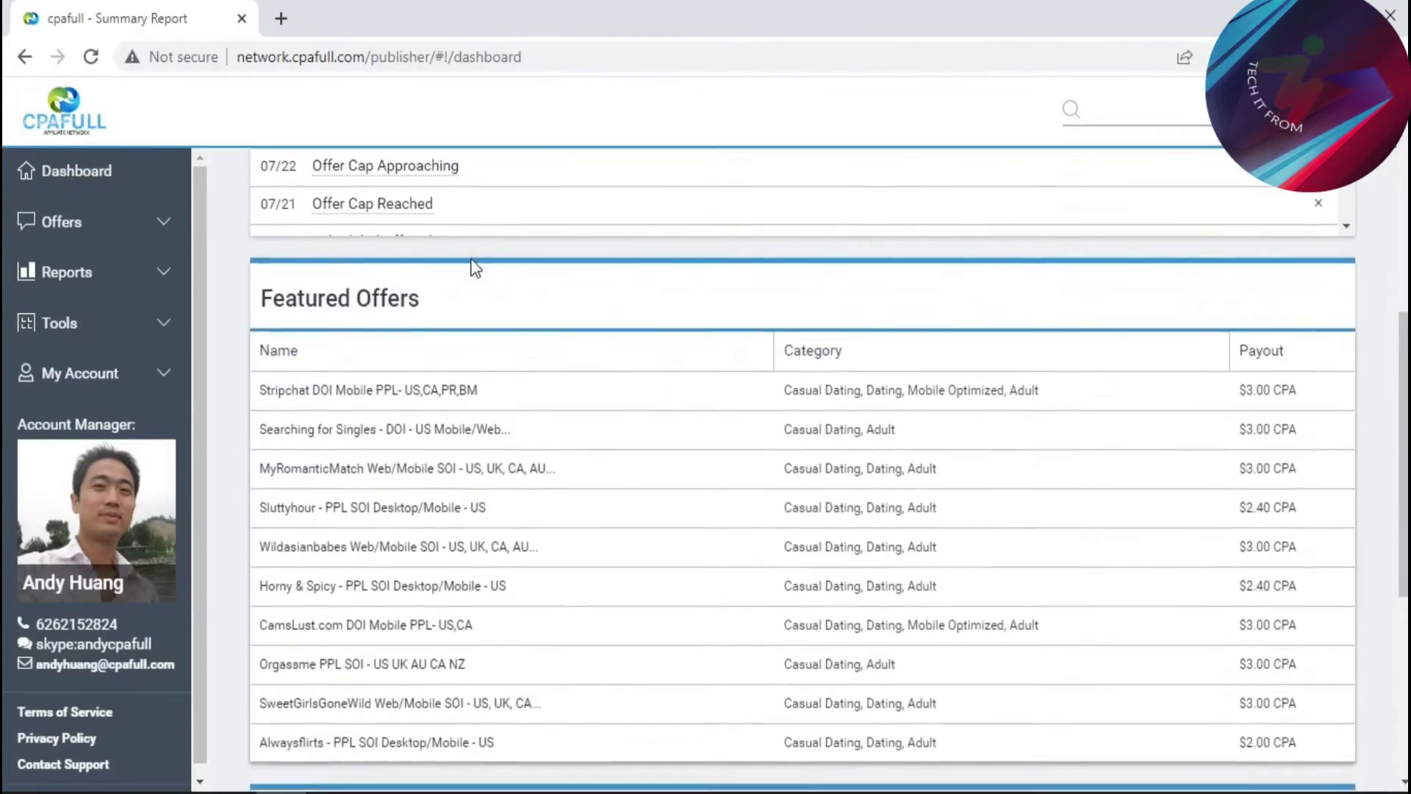
scroll(469, 265, "up", 6)
Step: Expand the Reports and Offers sections and open My Live Offers
left_click(136, 272)
left_click(145, 234)
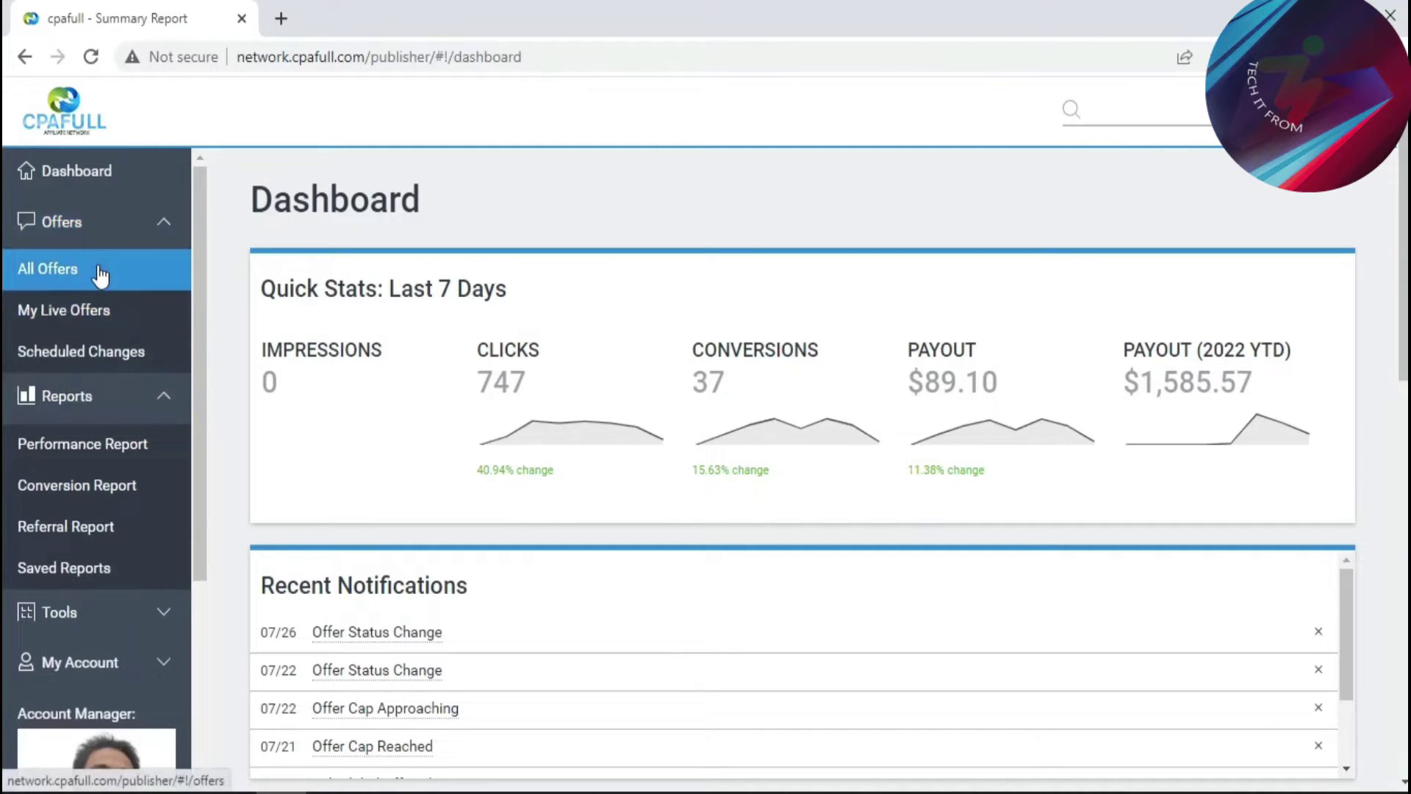
left_click(97, 309)
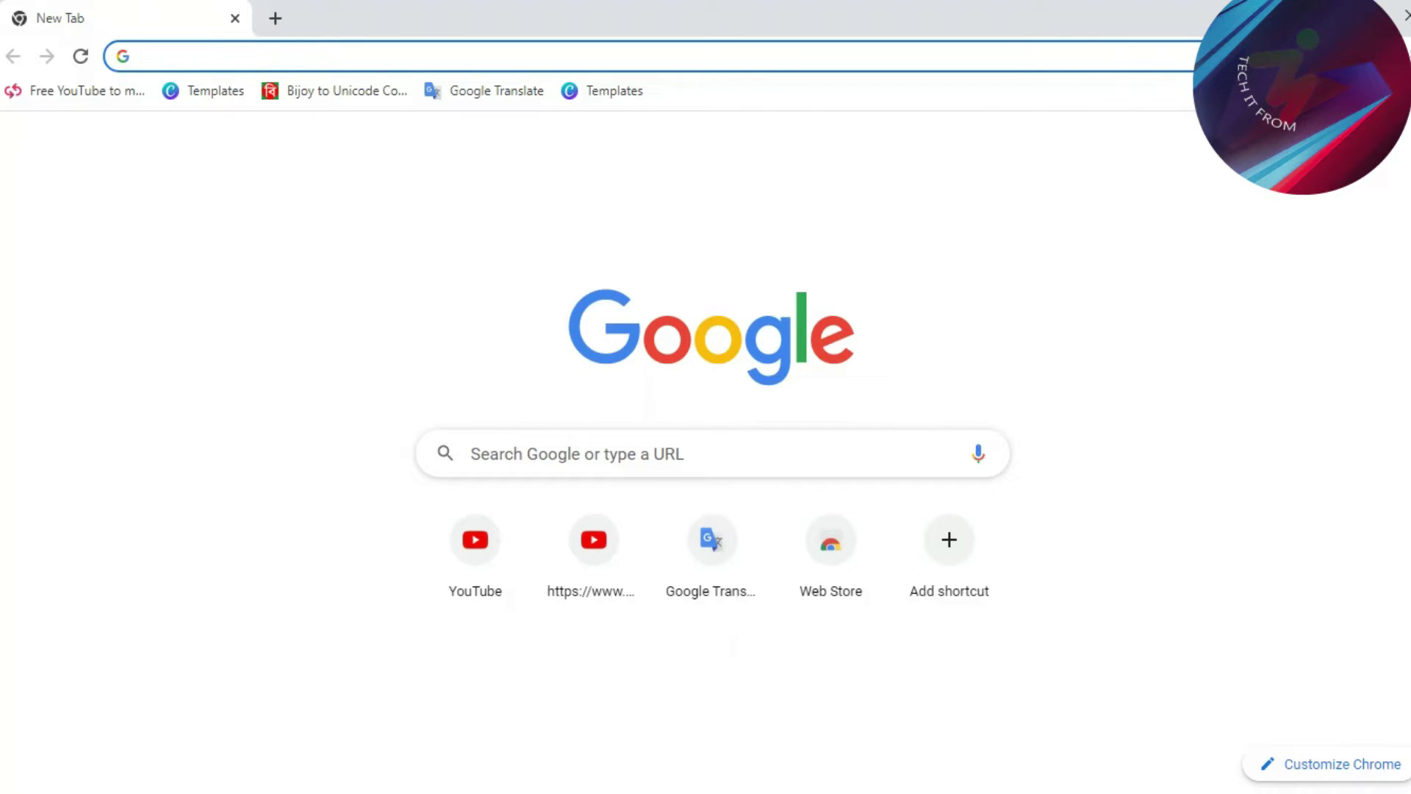
Step: Open Chrome's extensions management page in the current browser profile
left_click(1373, 56)
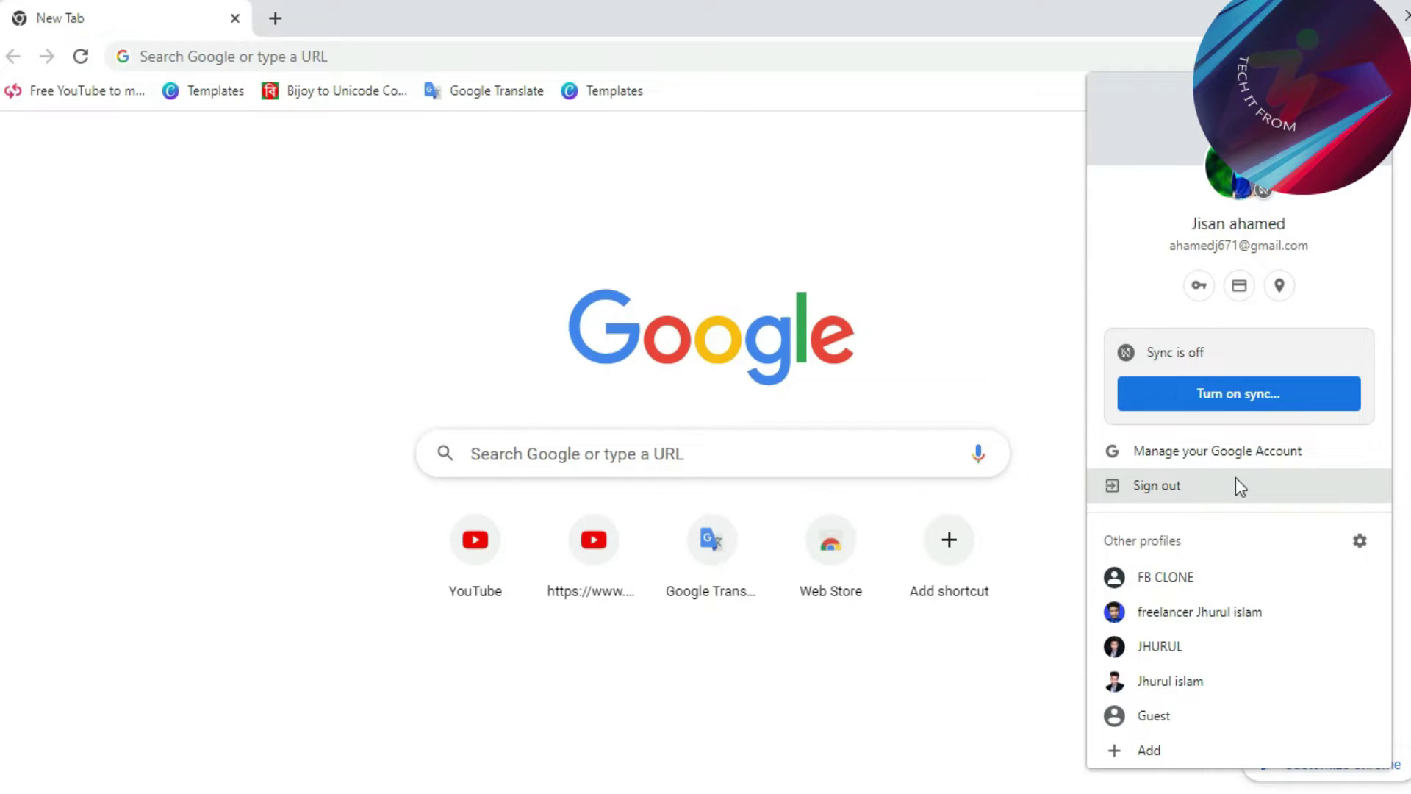
left_click(881, 219)
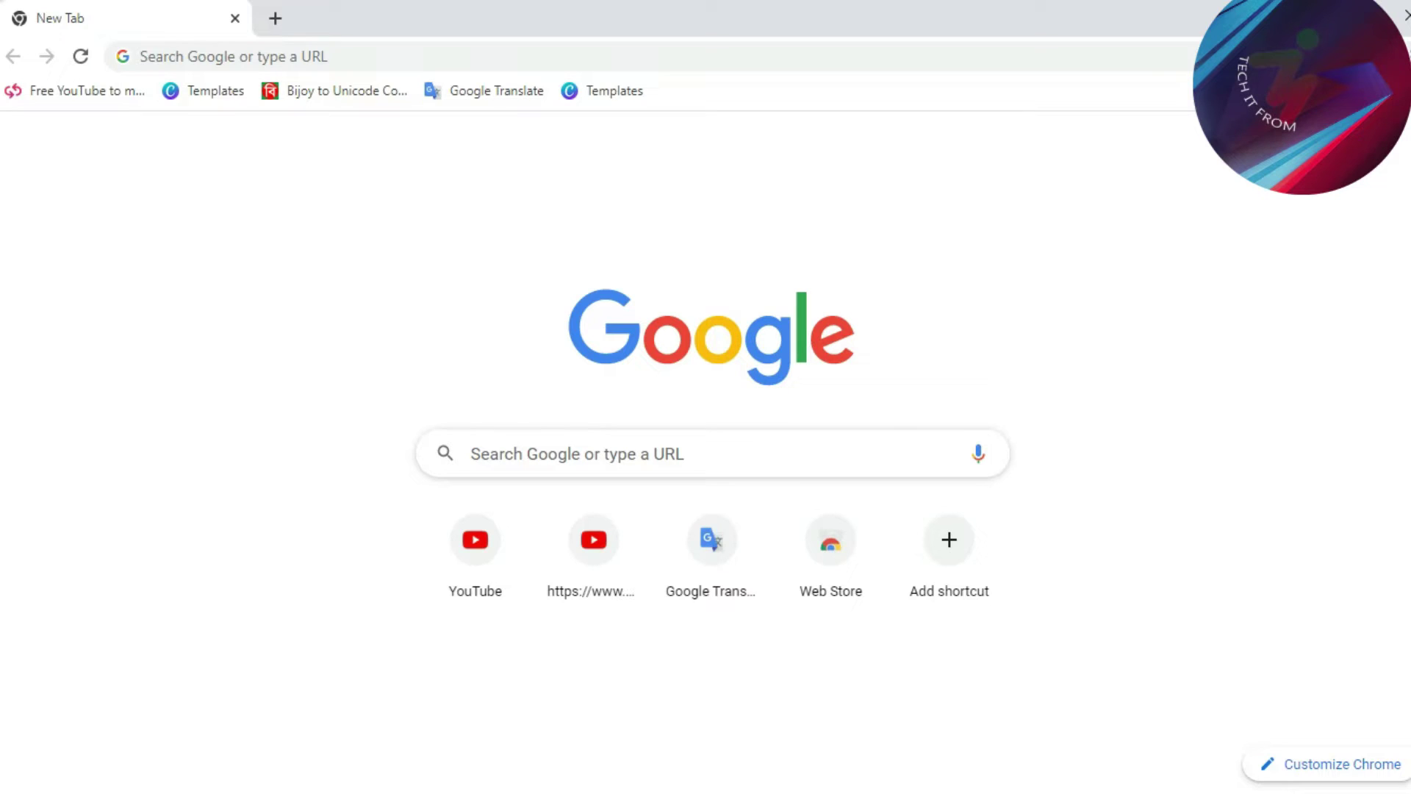
left_click(1396, 55)
mouse_move(1247, 373)
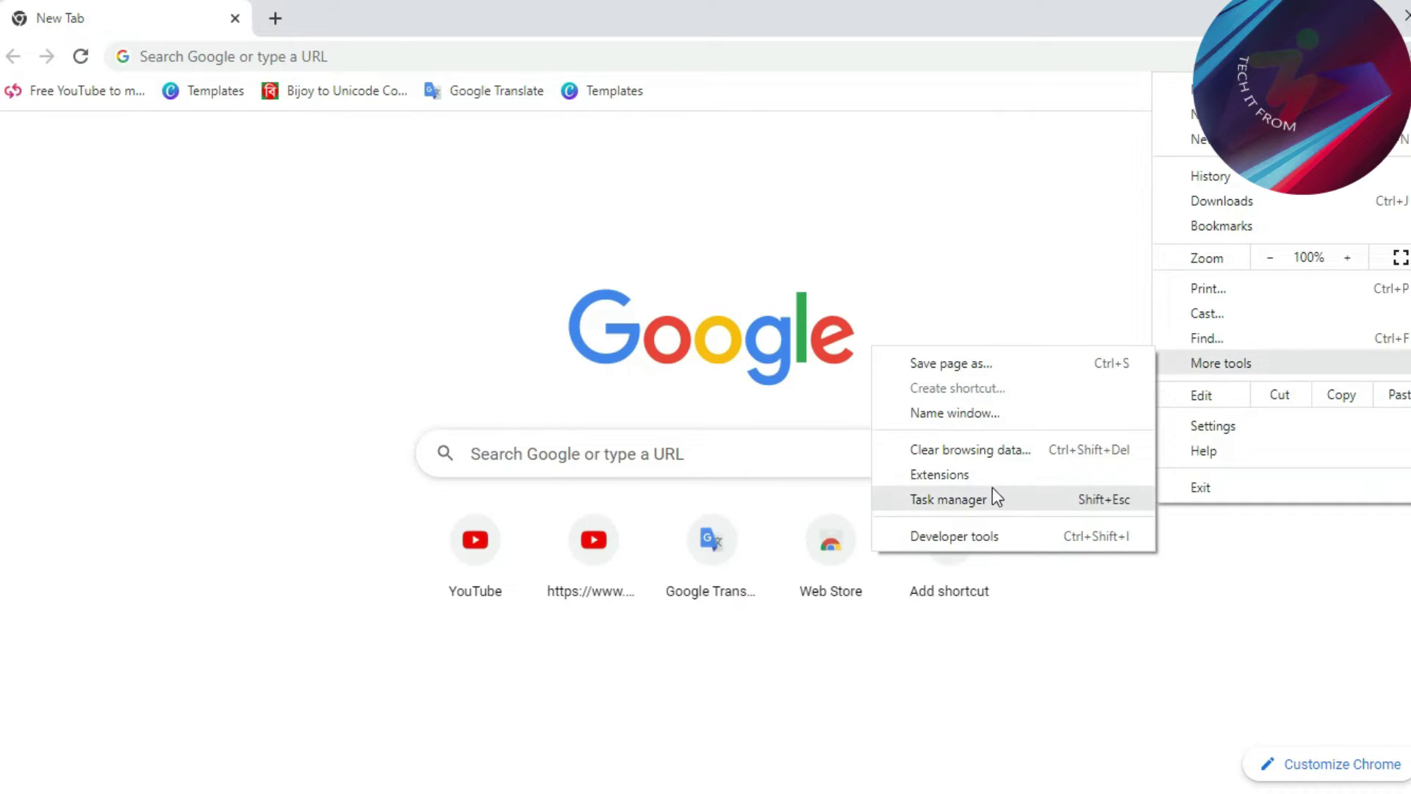
left_click(978, 474)
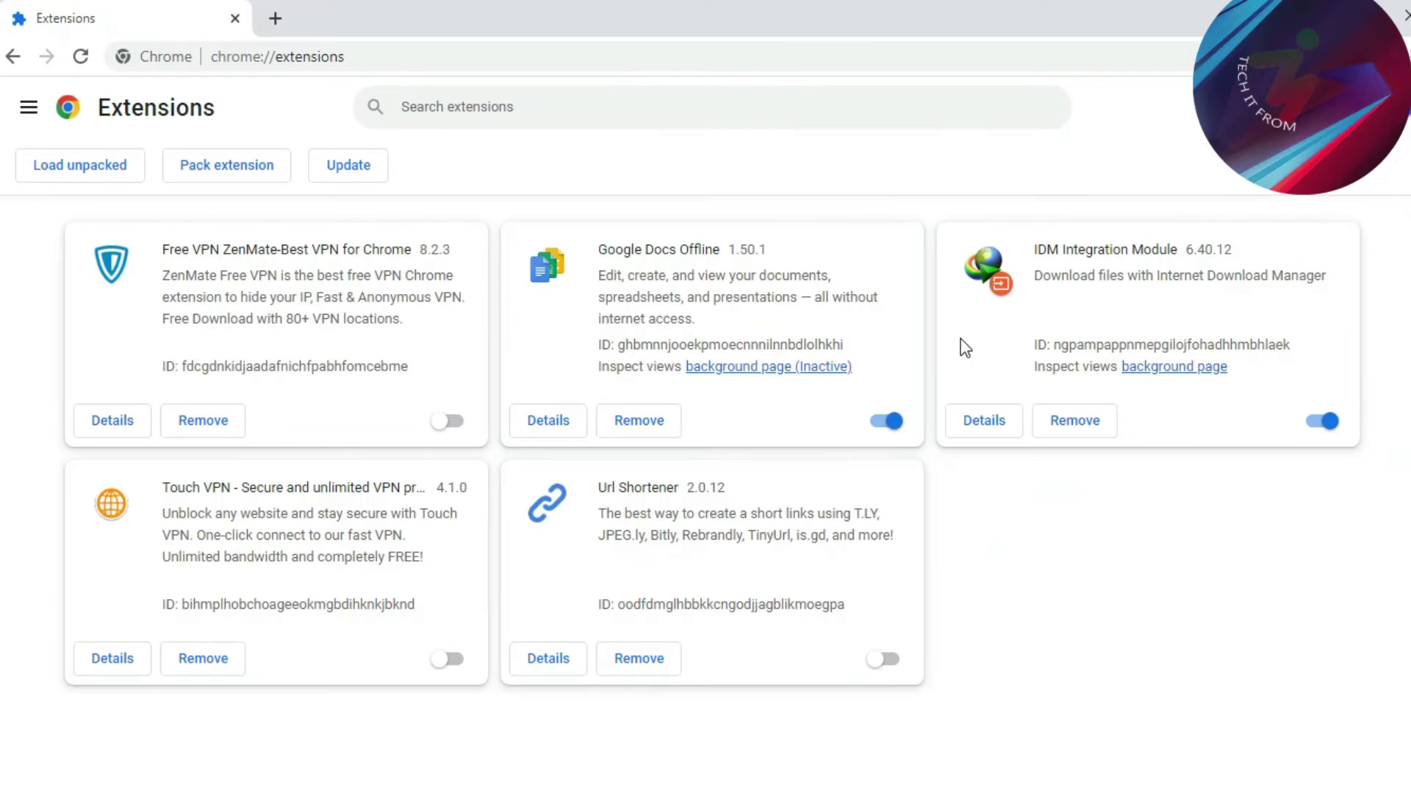
Step: Restore the Extensions window to a smaller size, enlarge it slightly and move it beside the free desktop area
left_click_drag(1136, 10, 444, 230)
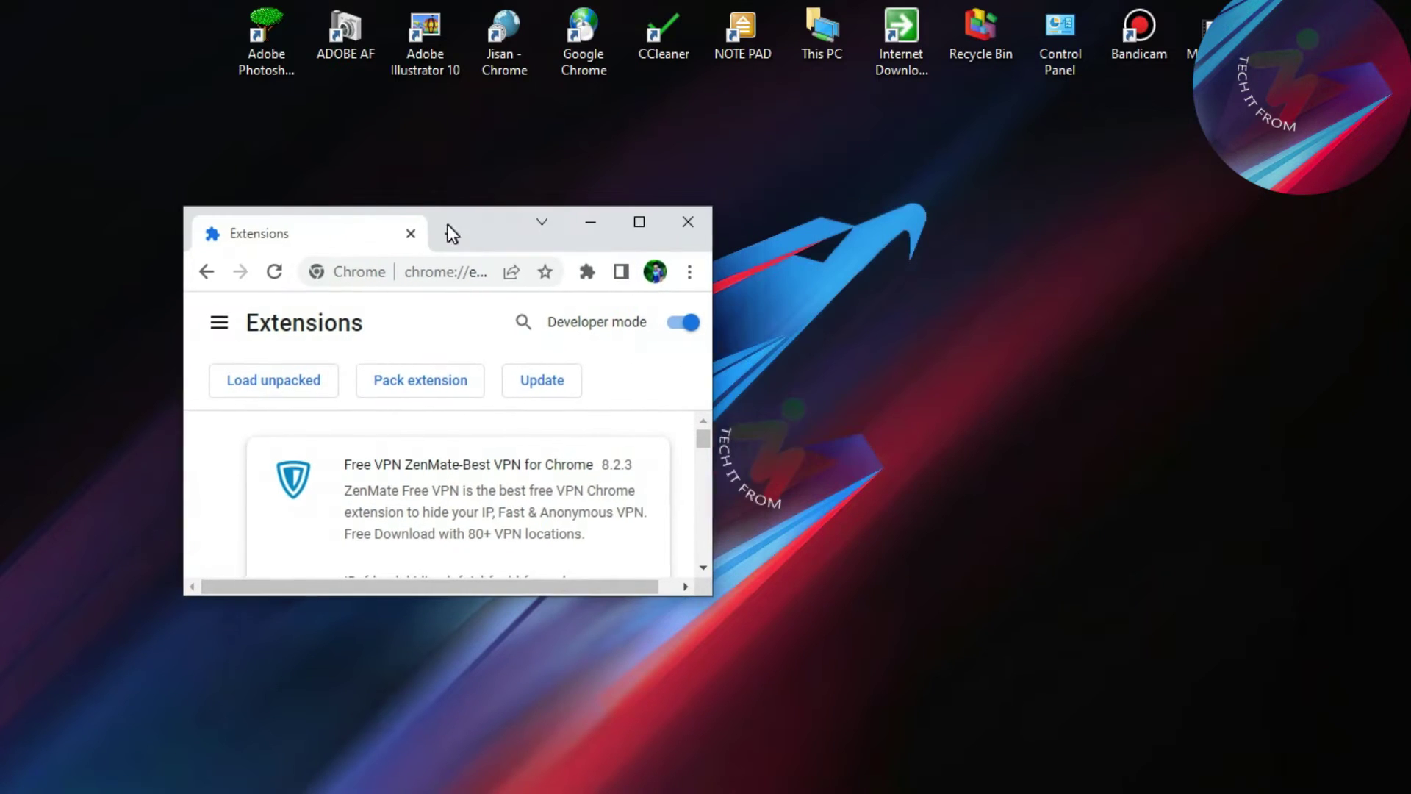
left_click_drag(716, 599, 967, 668)
left_click_drag(637, 239, 454, 244)
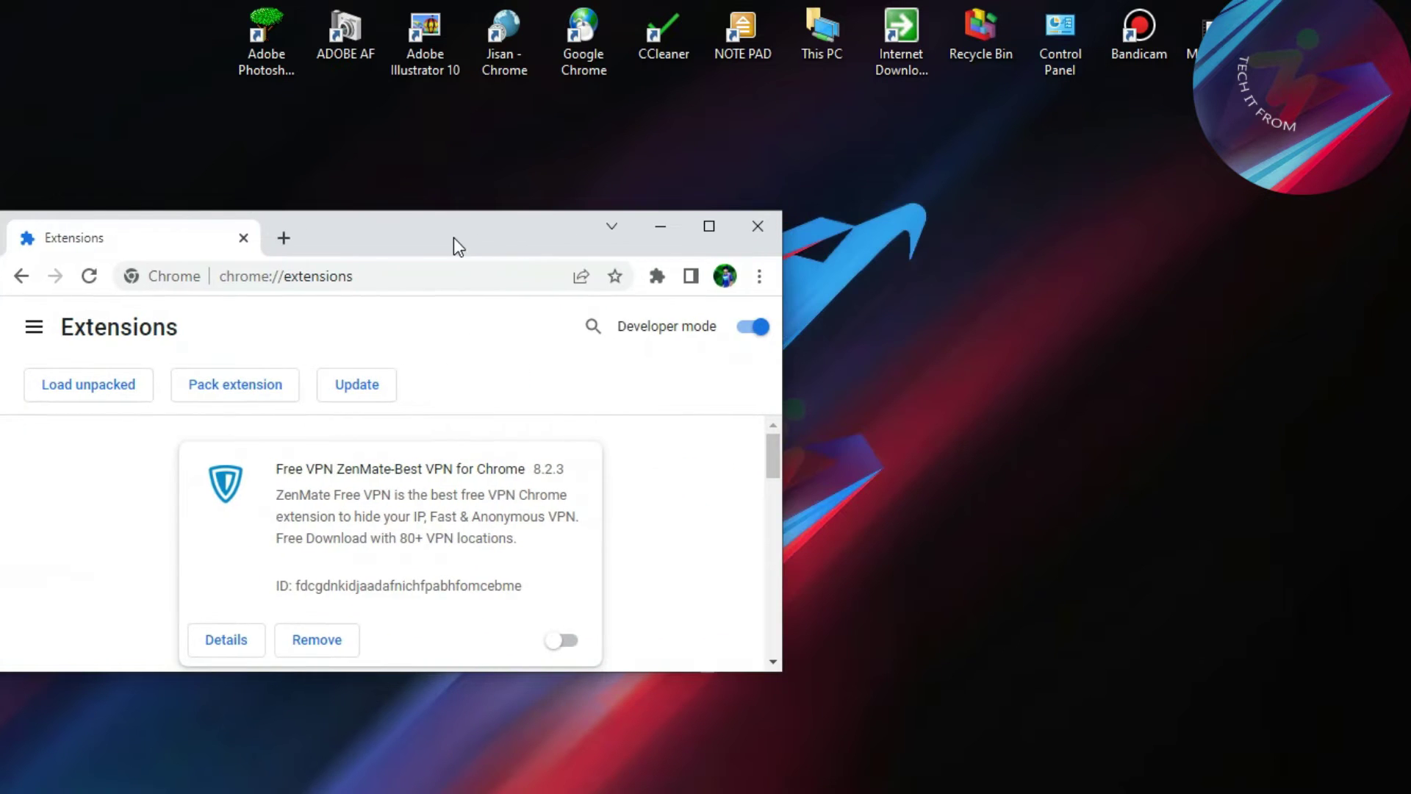
Step: Open the PAID SOFT folder on the Softower (G:) drive in File Explorer
double_click(821, 31)
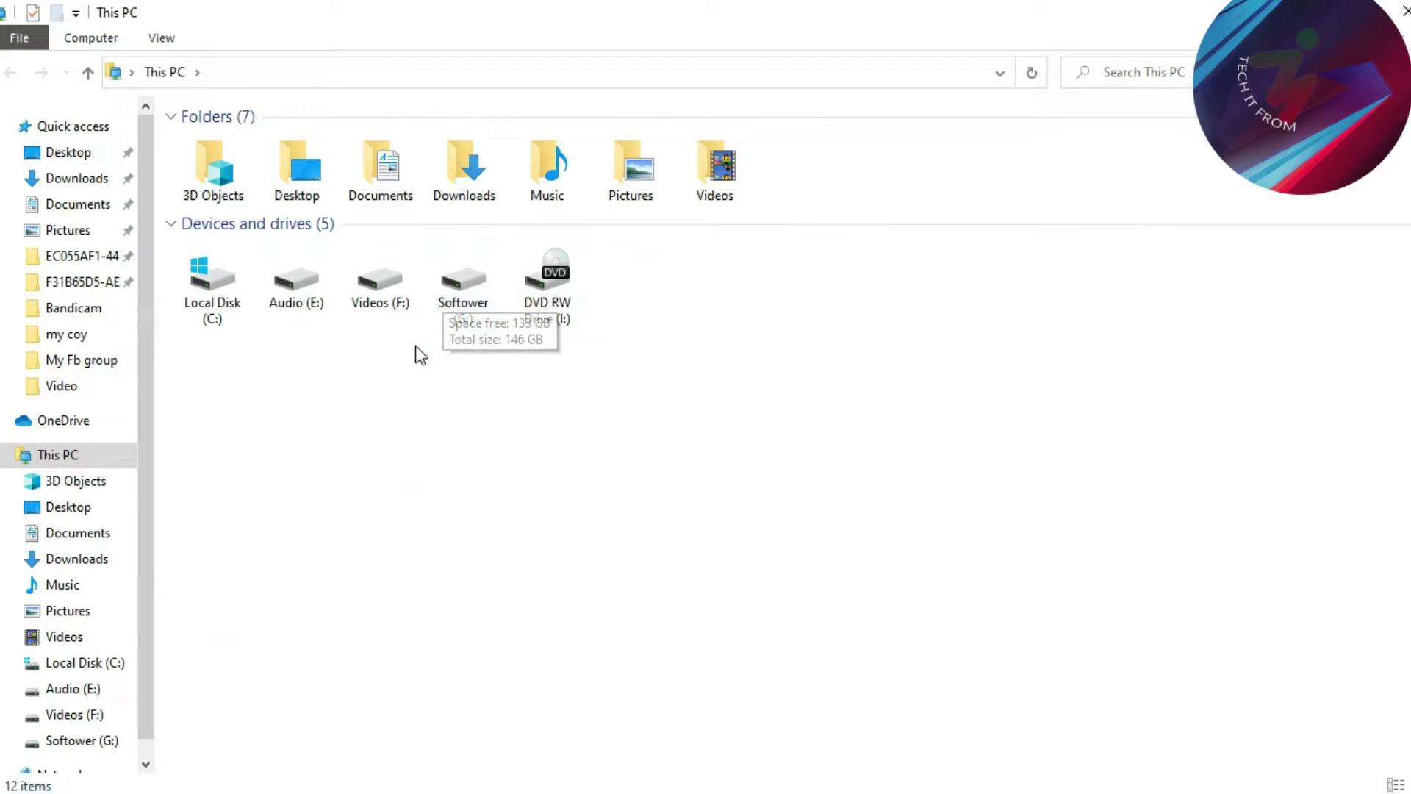
left_click(460, 298)
double_click(460, 298)
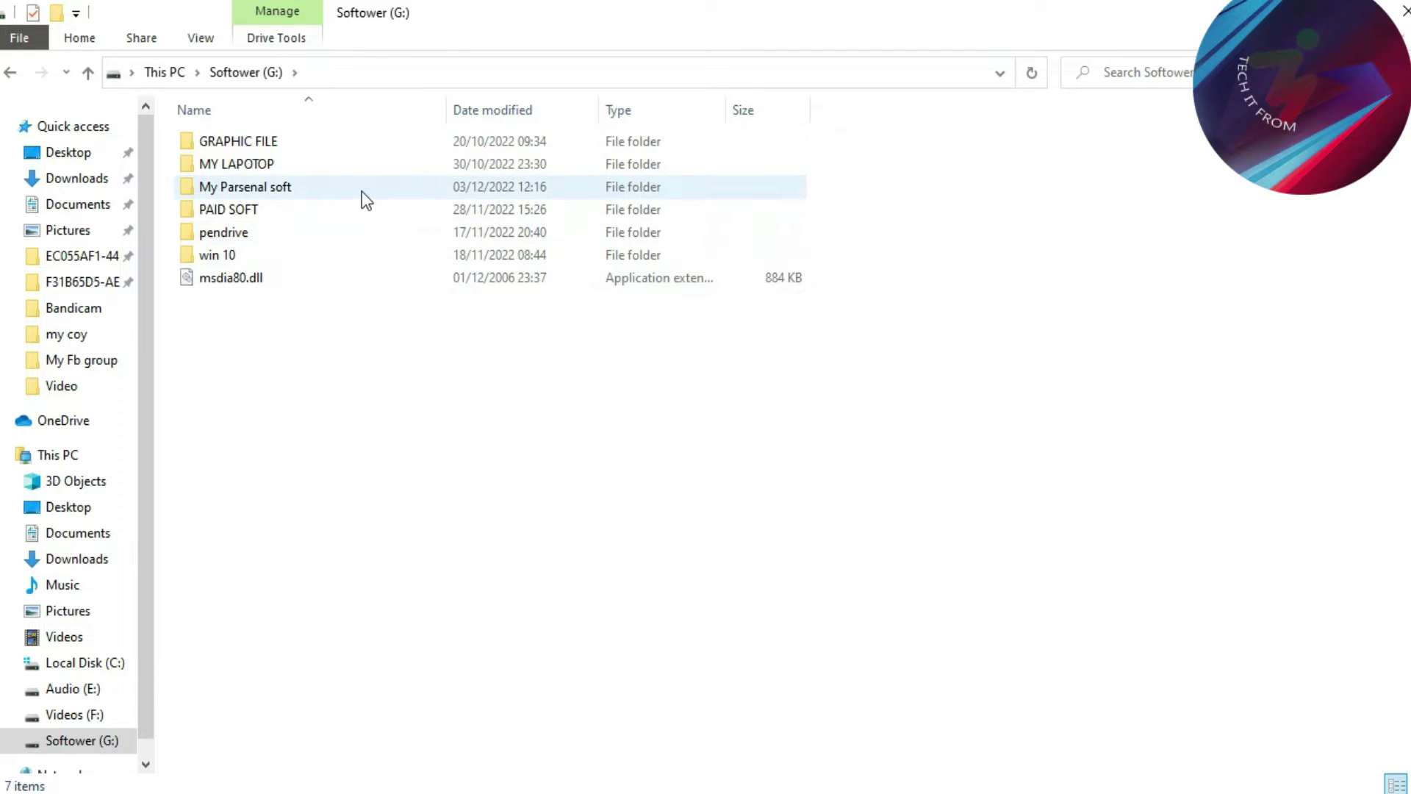
mouse_move(362, 191)
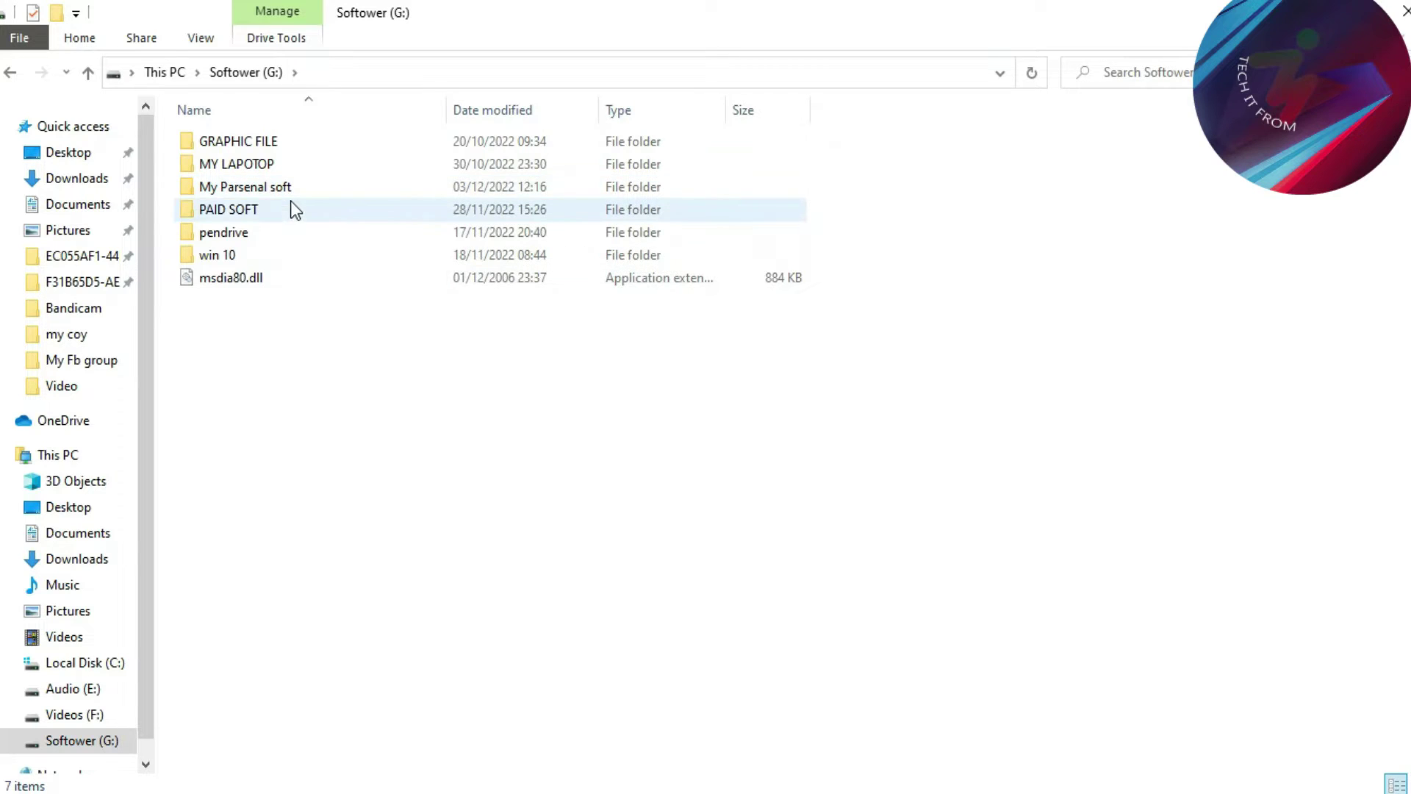
mouse_move(293, 198)
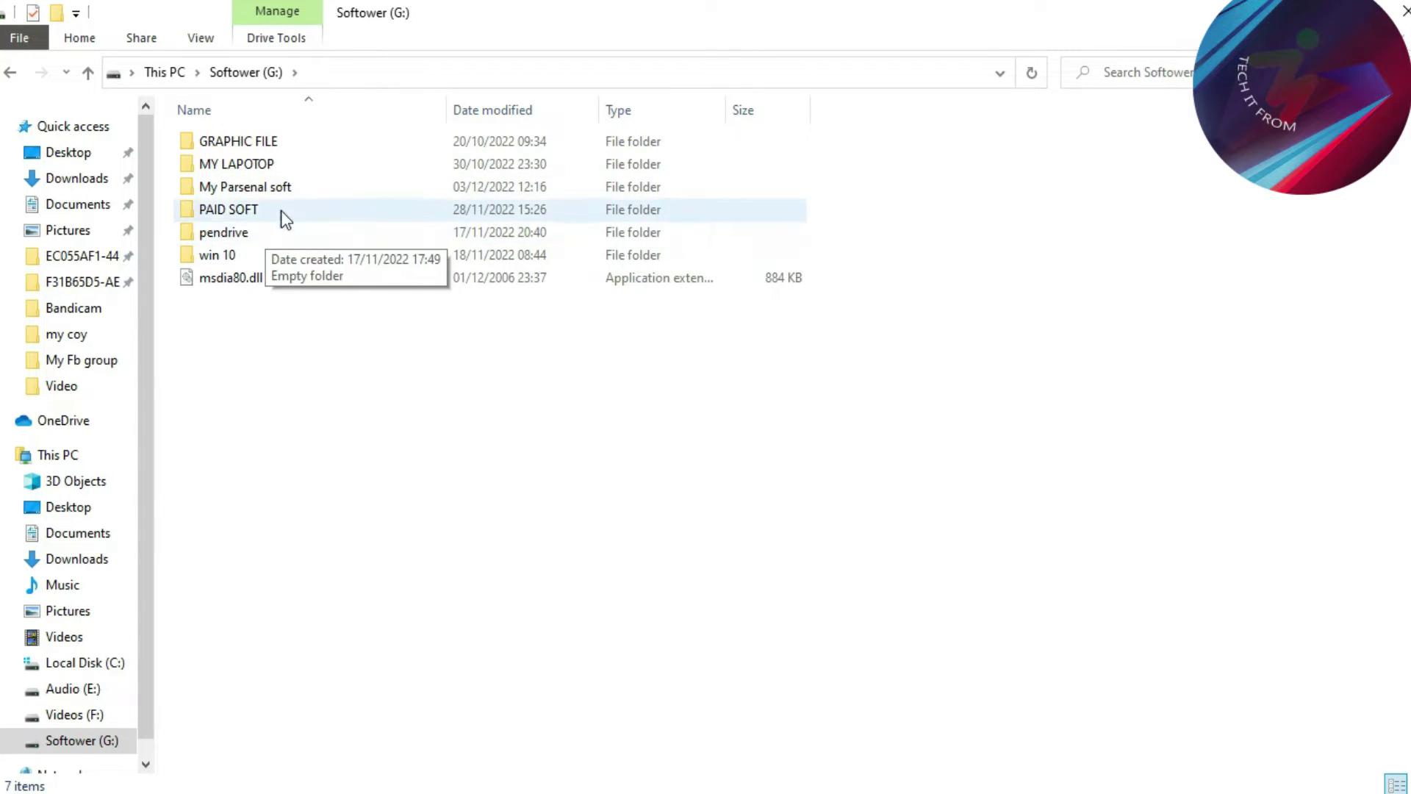
left_click(272, 202)
double_click(273, 206)
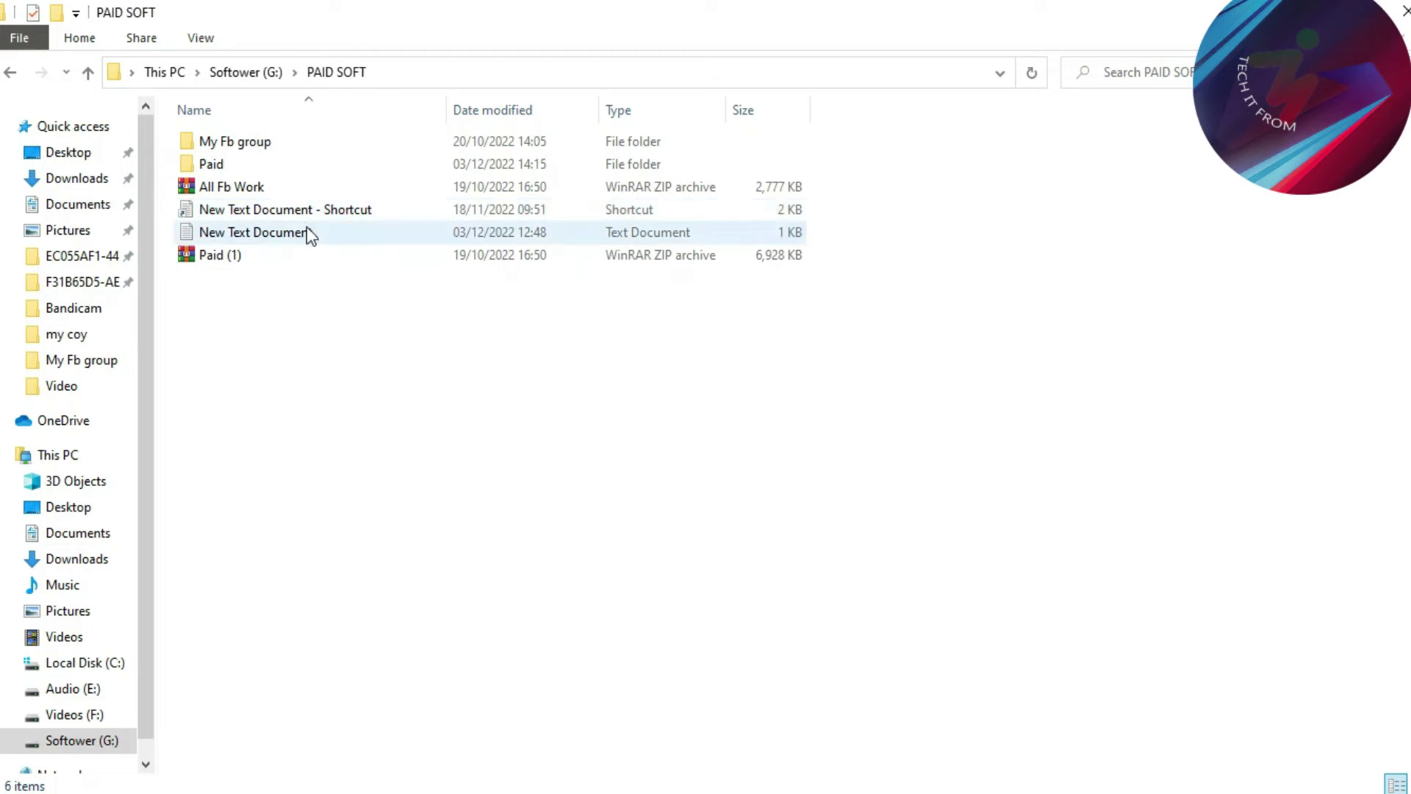
Step: Examine the group links in the Indian Idol 8k, Premium Groups List and Pubg best text files of the My Fb group folder
double_click(269, 147)
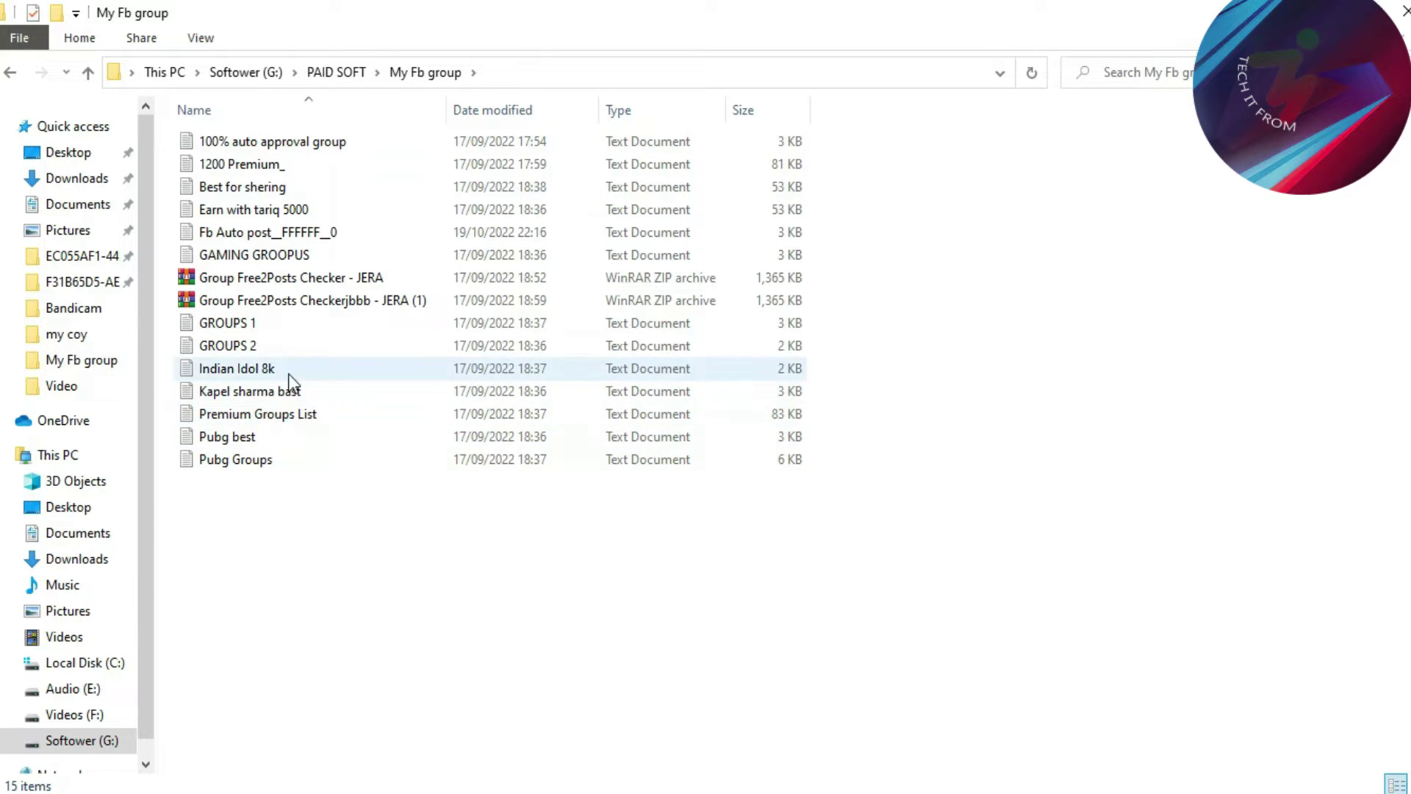
double_click(254, 369)
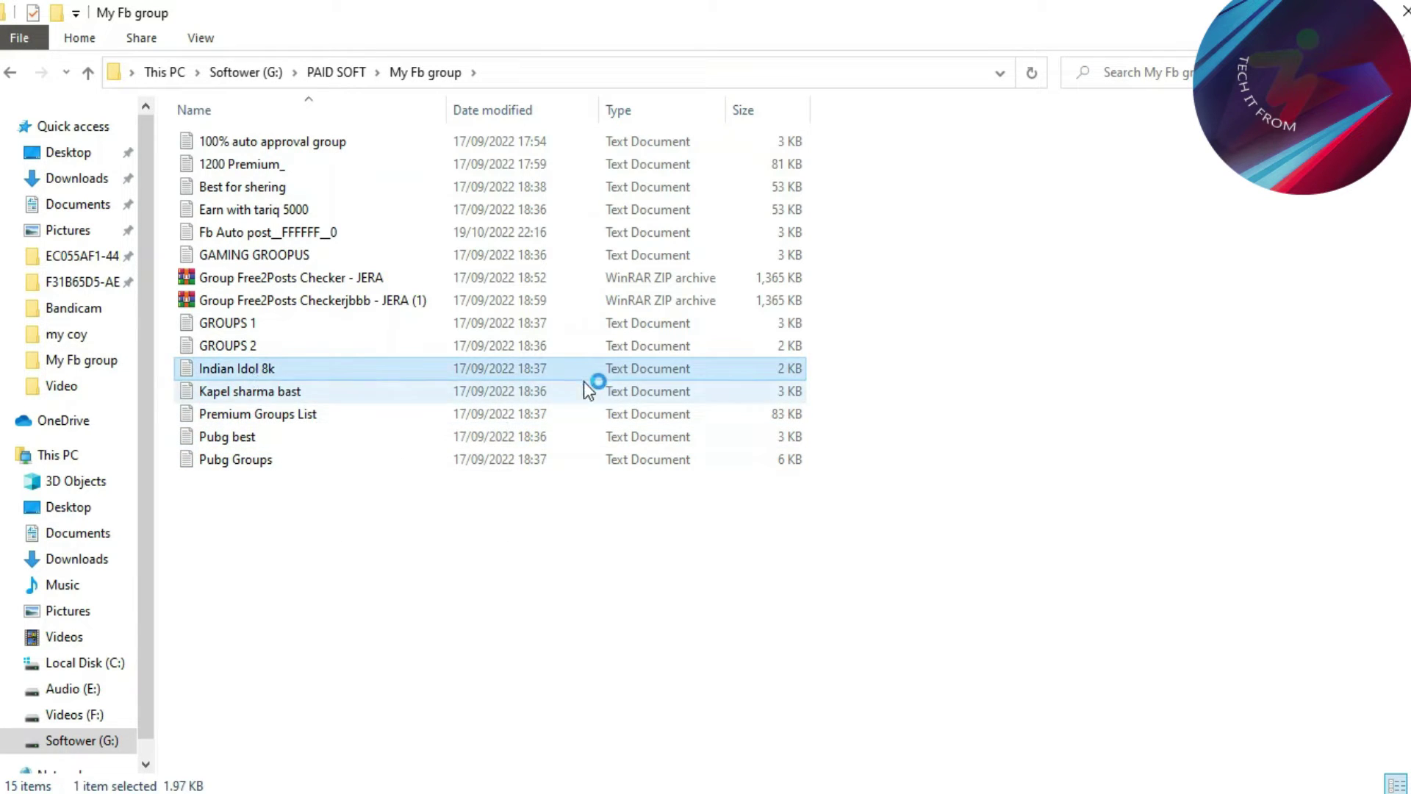
left_click(1058, 178)
double_click(354, 416)
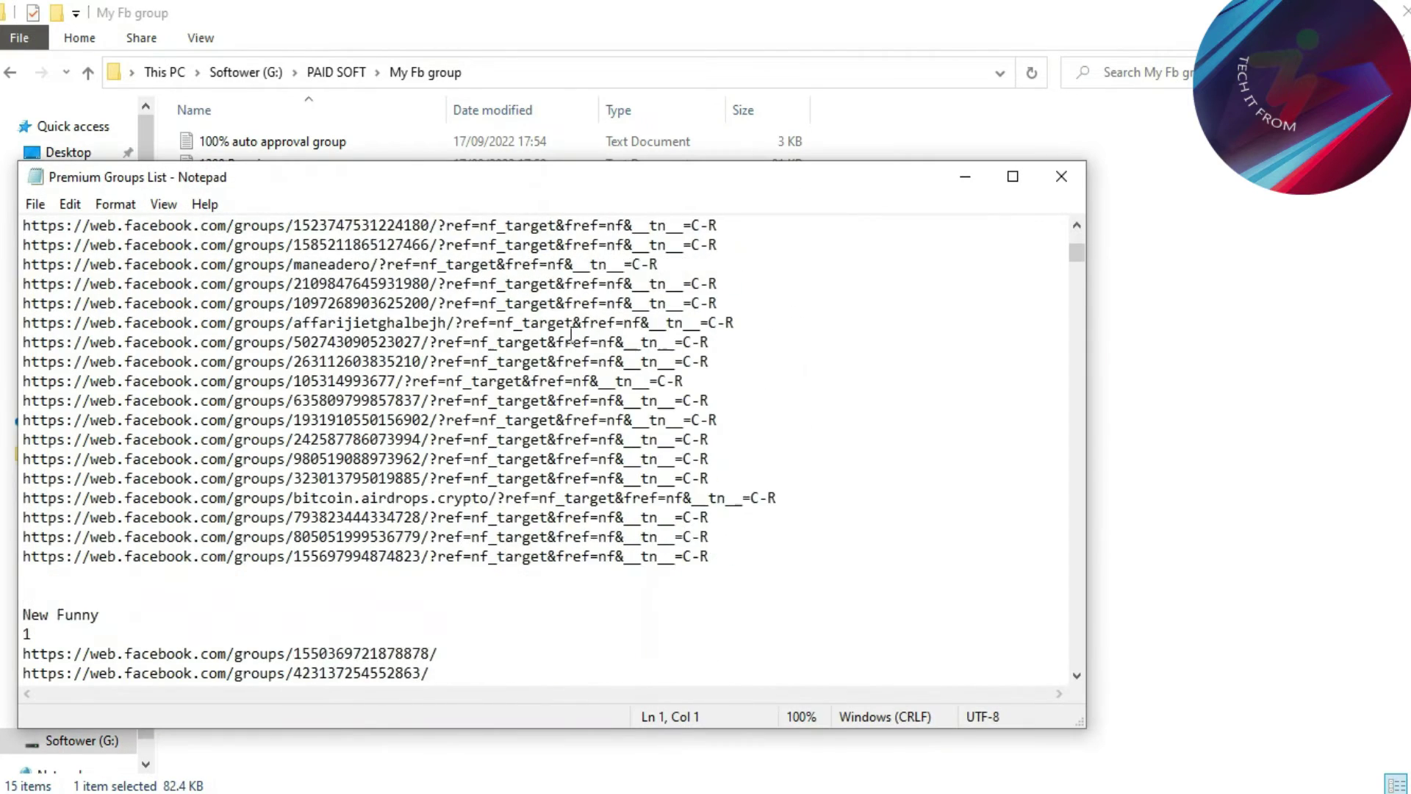
scroll(571, 334, "down", 6)
left_click(1062, 180)
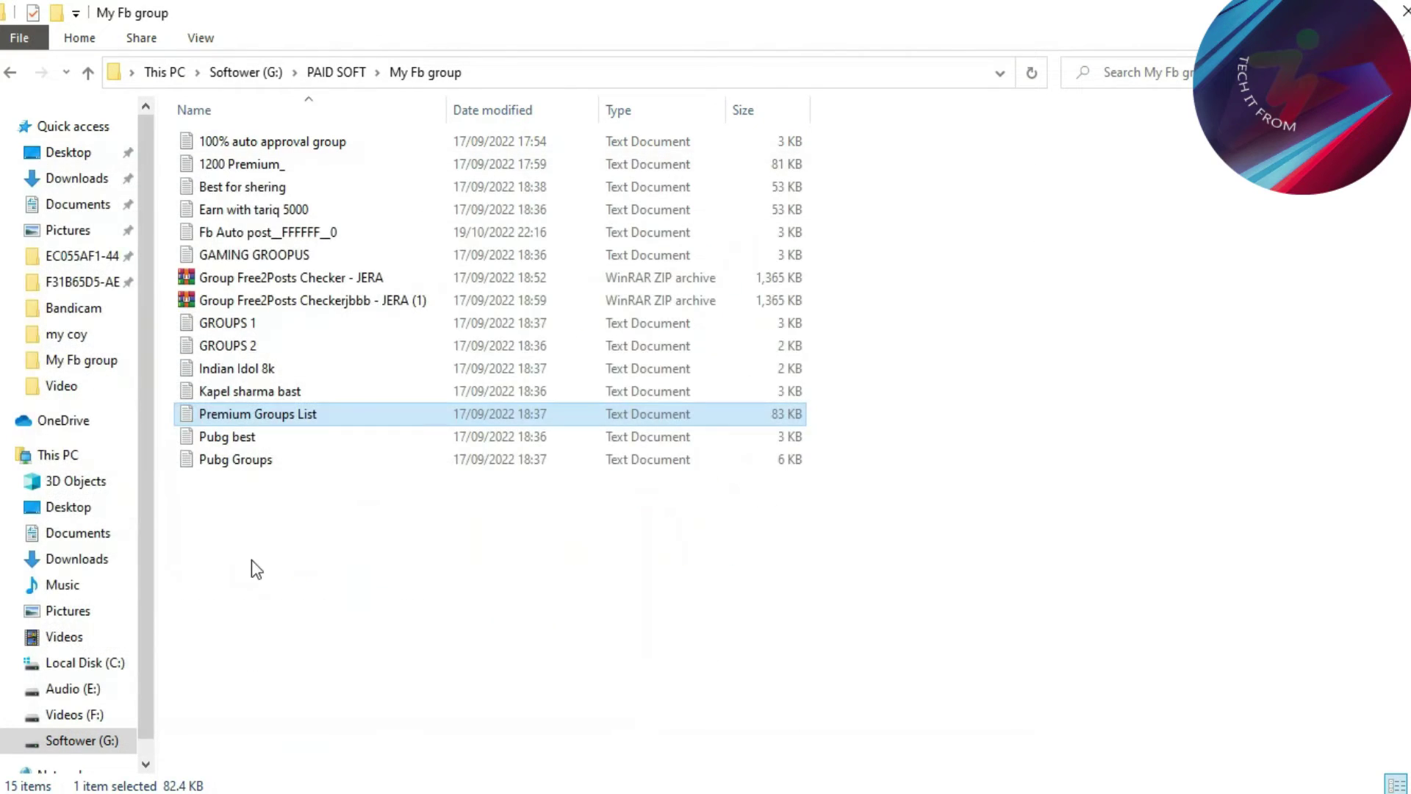
double_click(233, 433)
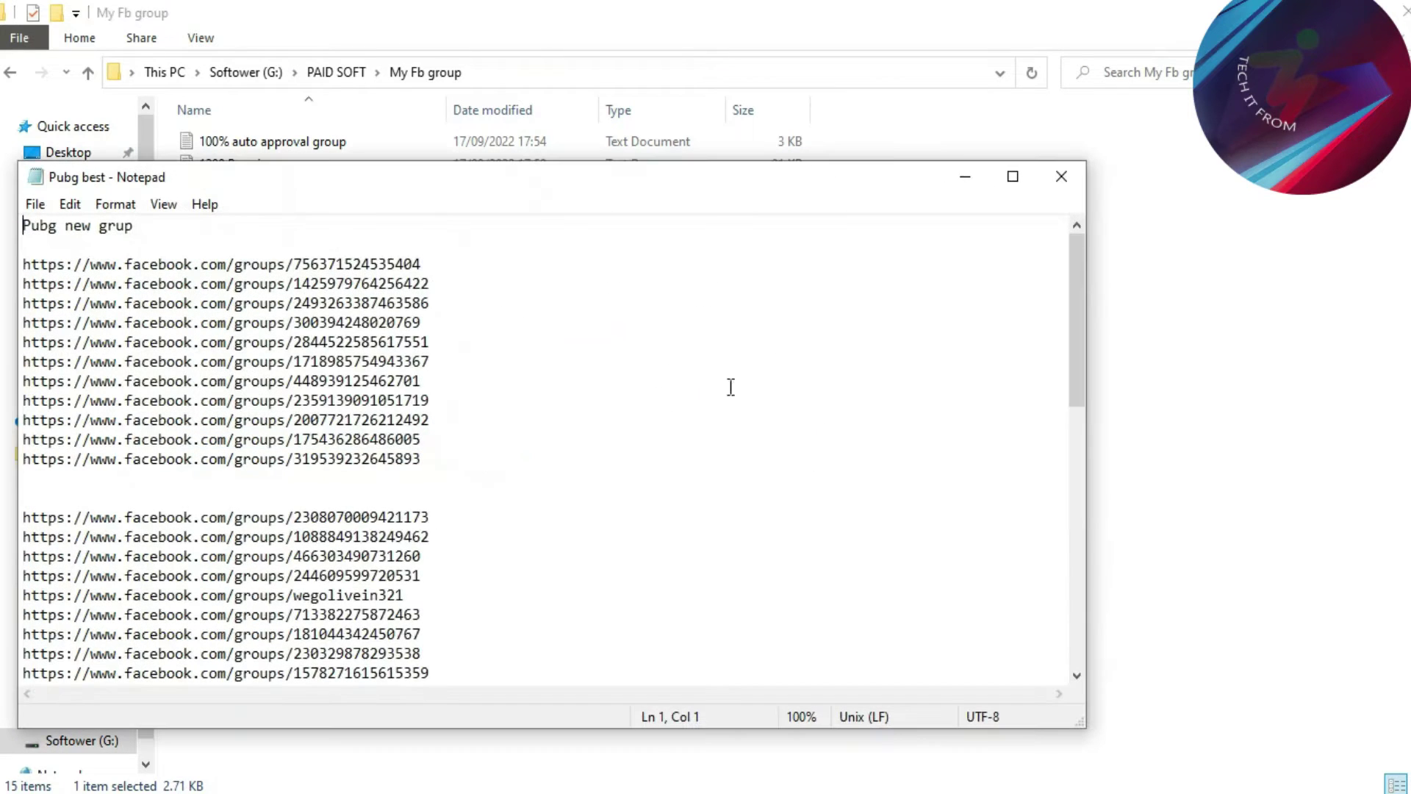
scroll(731, 387, "down", 10)
left_click(1061, 176)
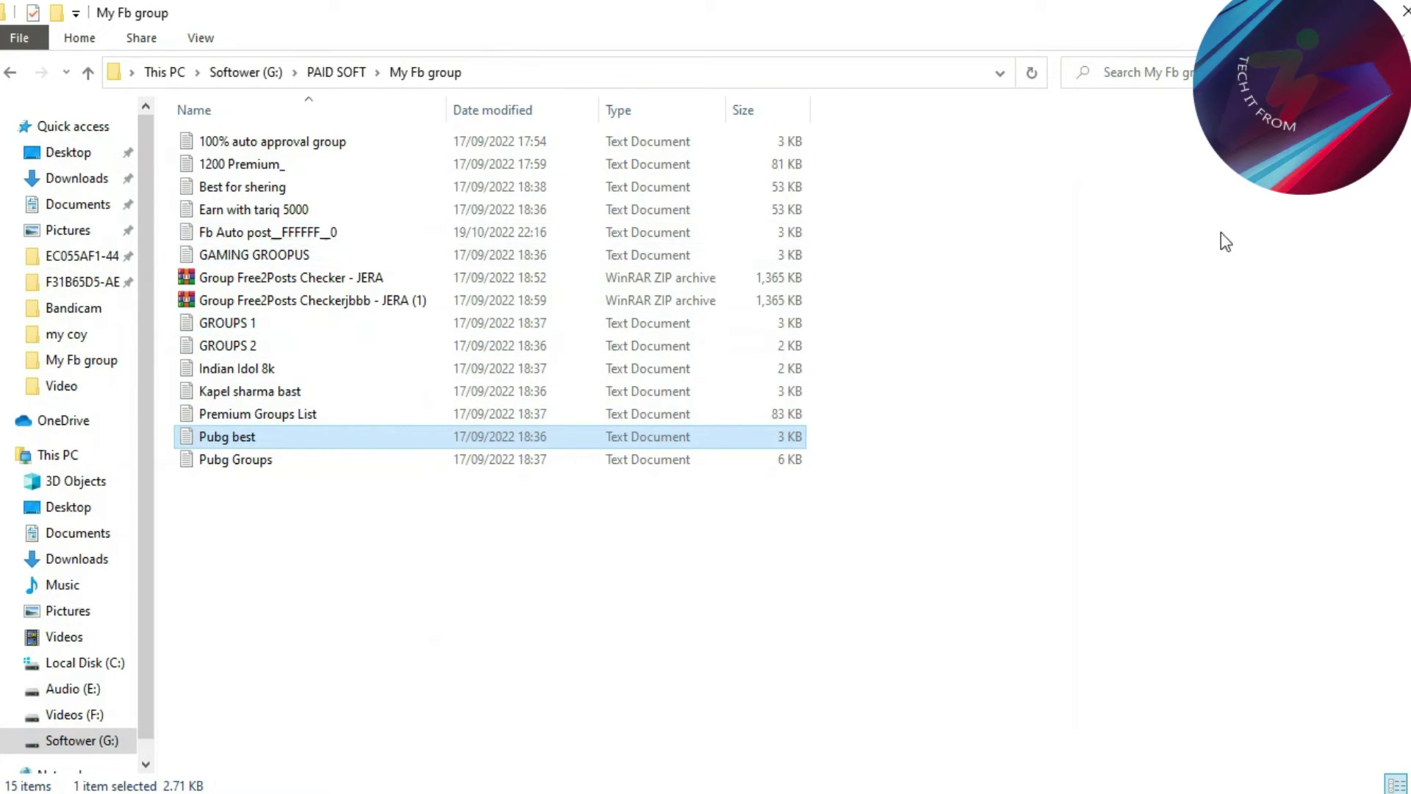
Step: Copy the file name of the Group Post Approve Checker 2021 - JERA archive in the Paid folder
left_click(11, 74)
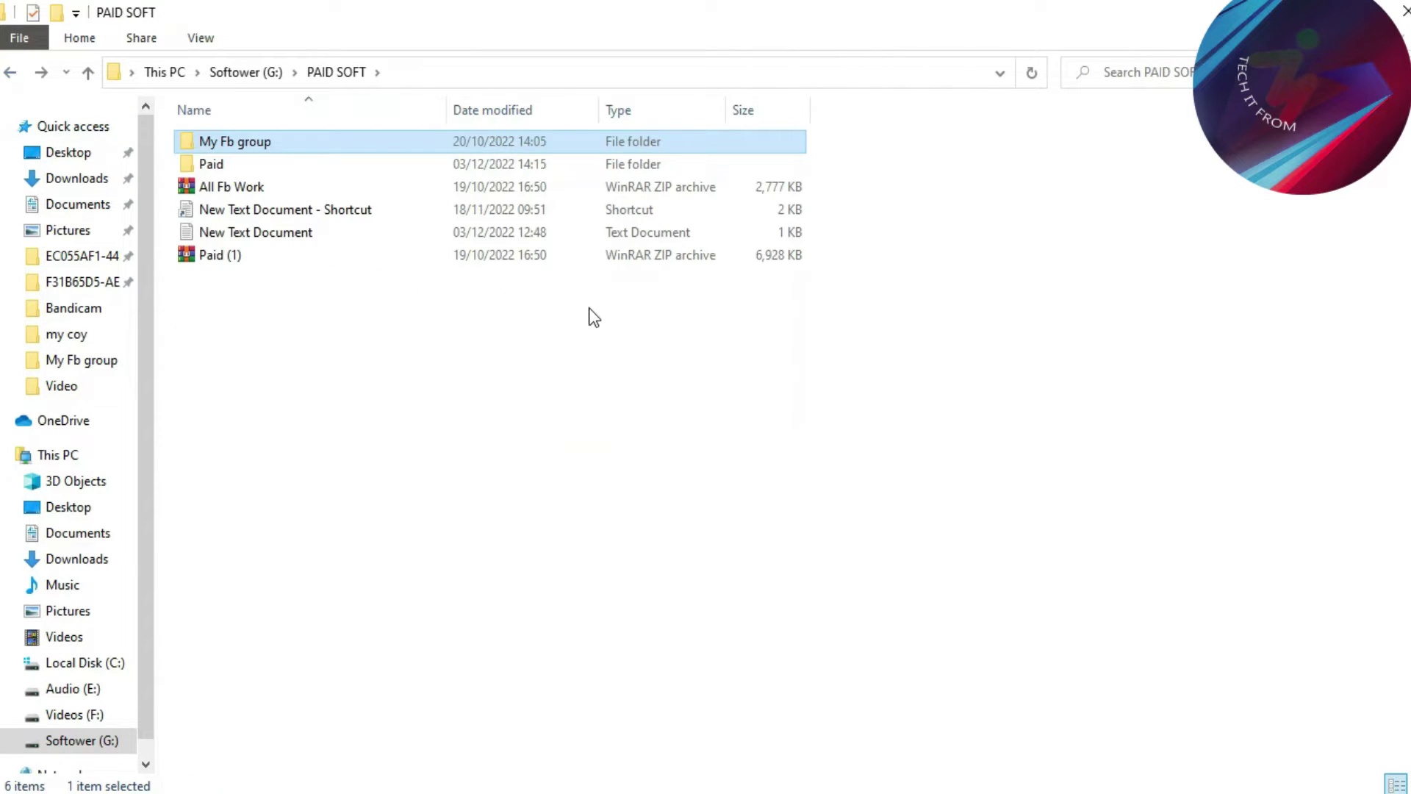
double_click(284, 170)
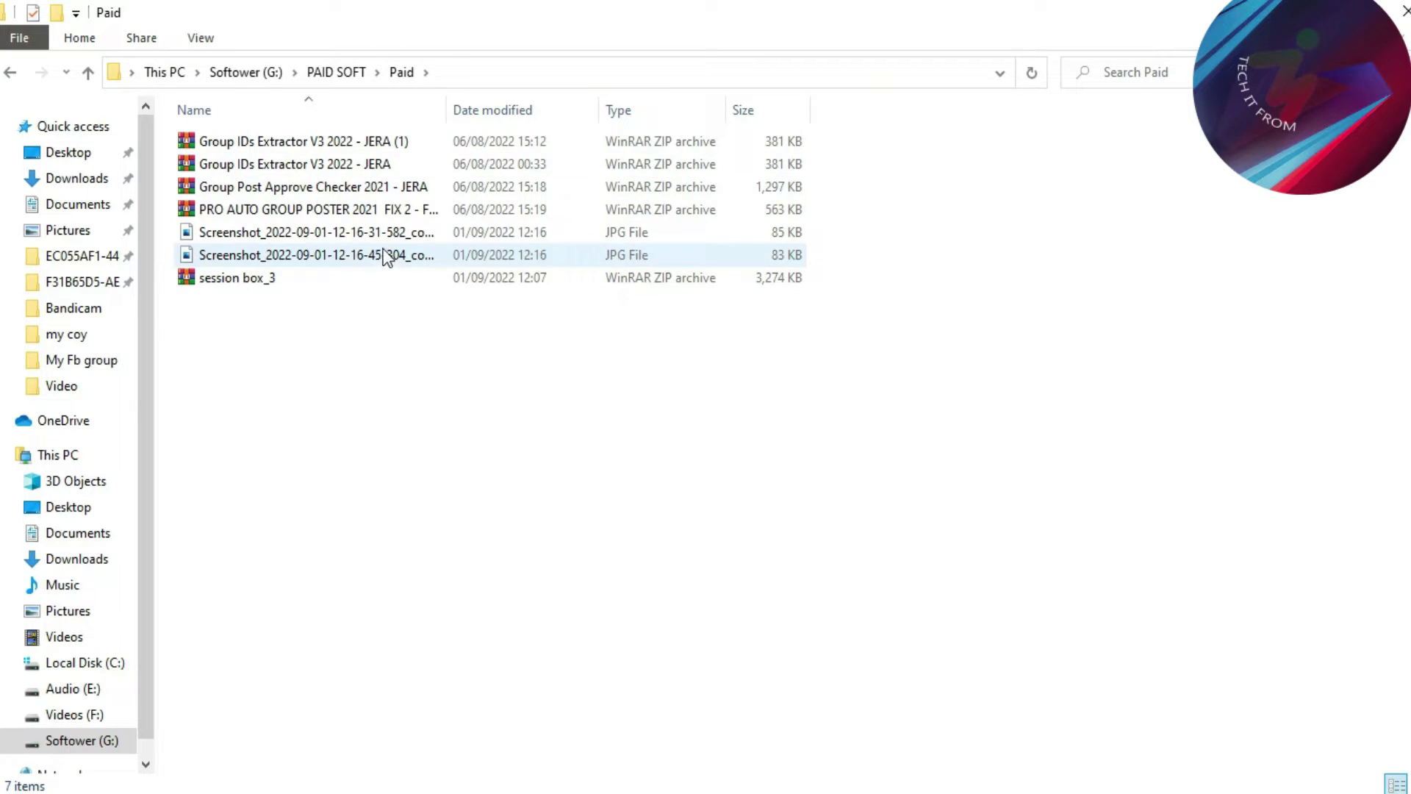
left_click(368, 187)
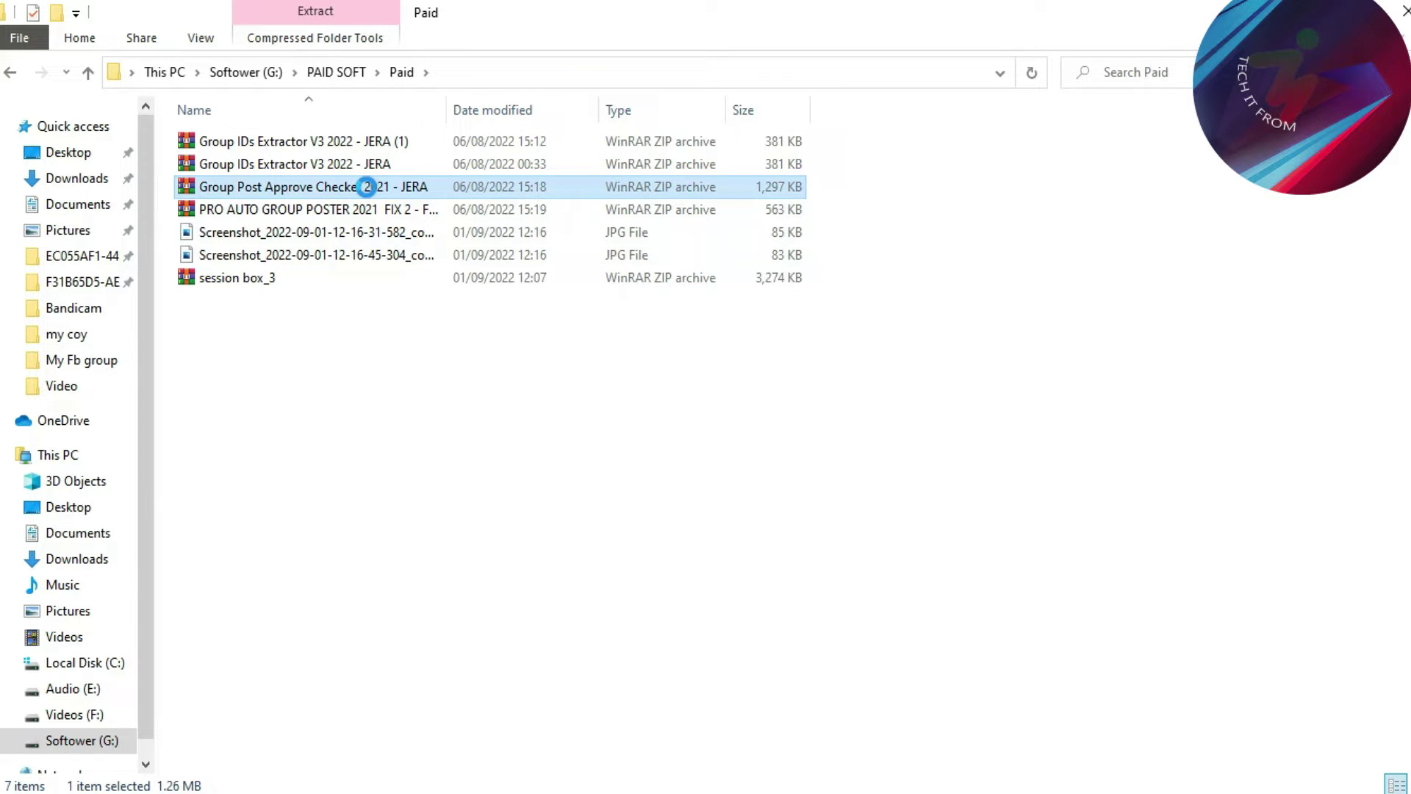
right_click(366, 186)
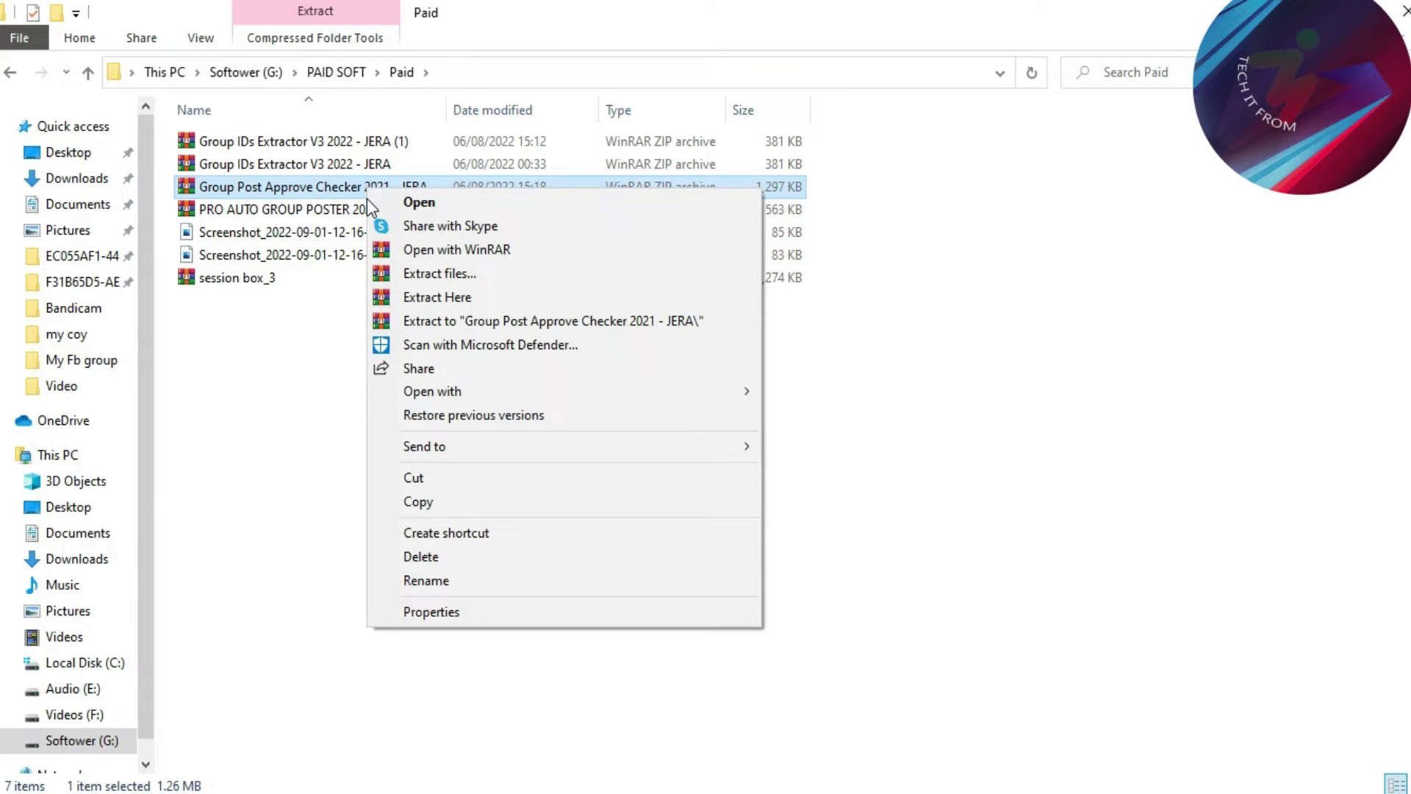
left_click(425, 580)
key("ctrl+c")
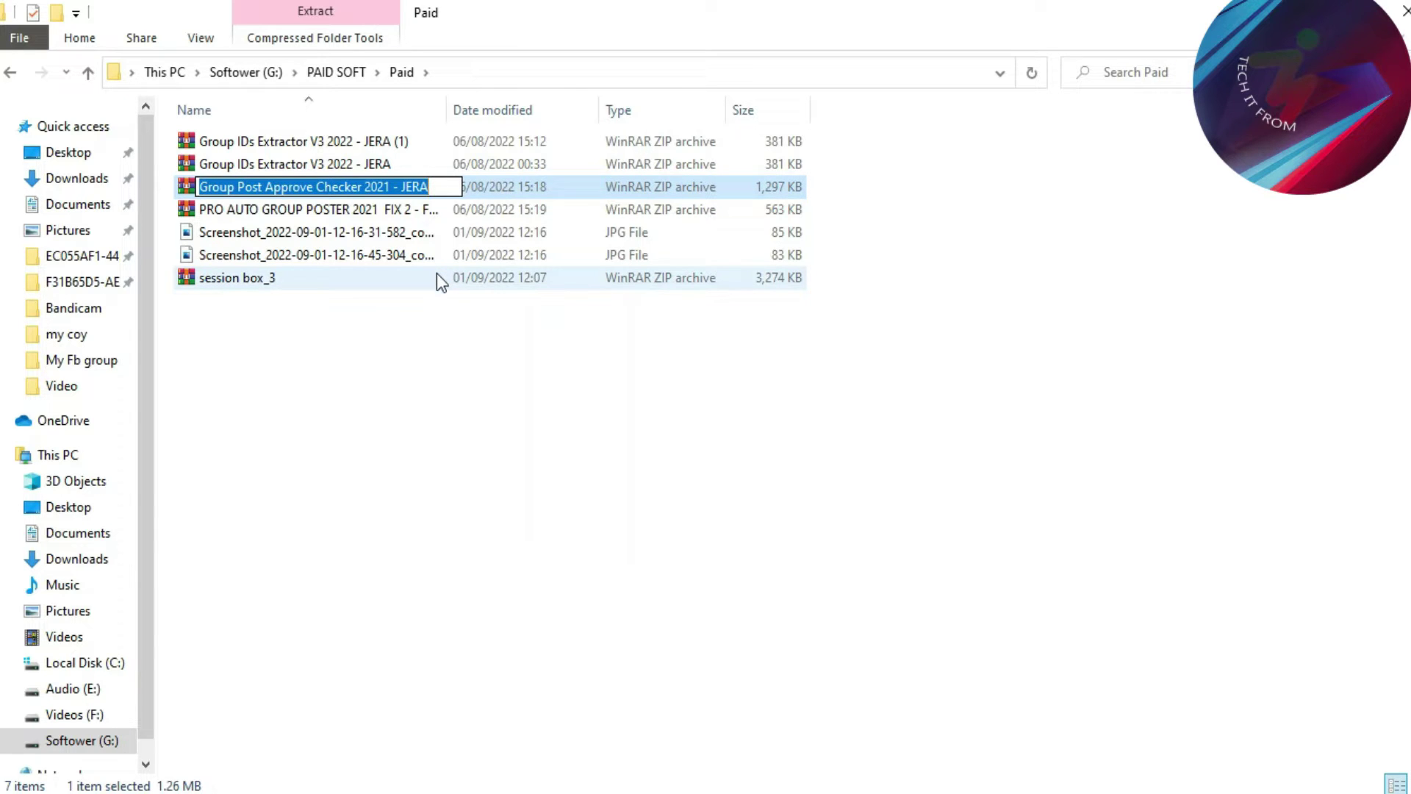
left_click(352, 376)
Step: Create a folder named Group Post Approve Checker 2021 - JERA inside the Paid folder
right_click(272, 382)
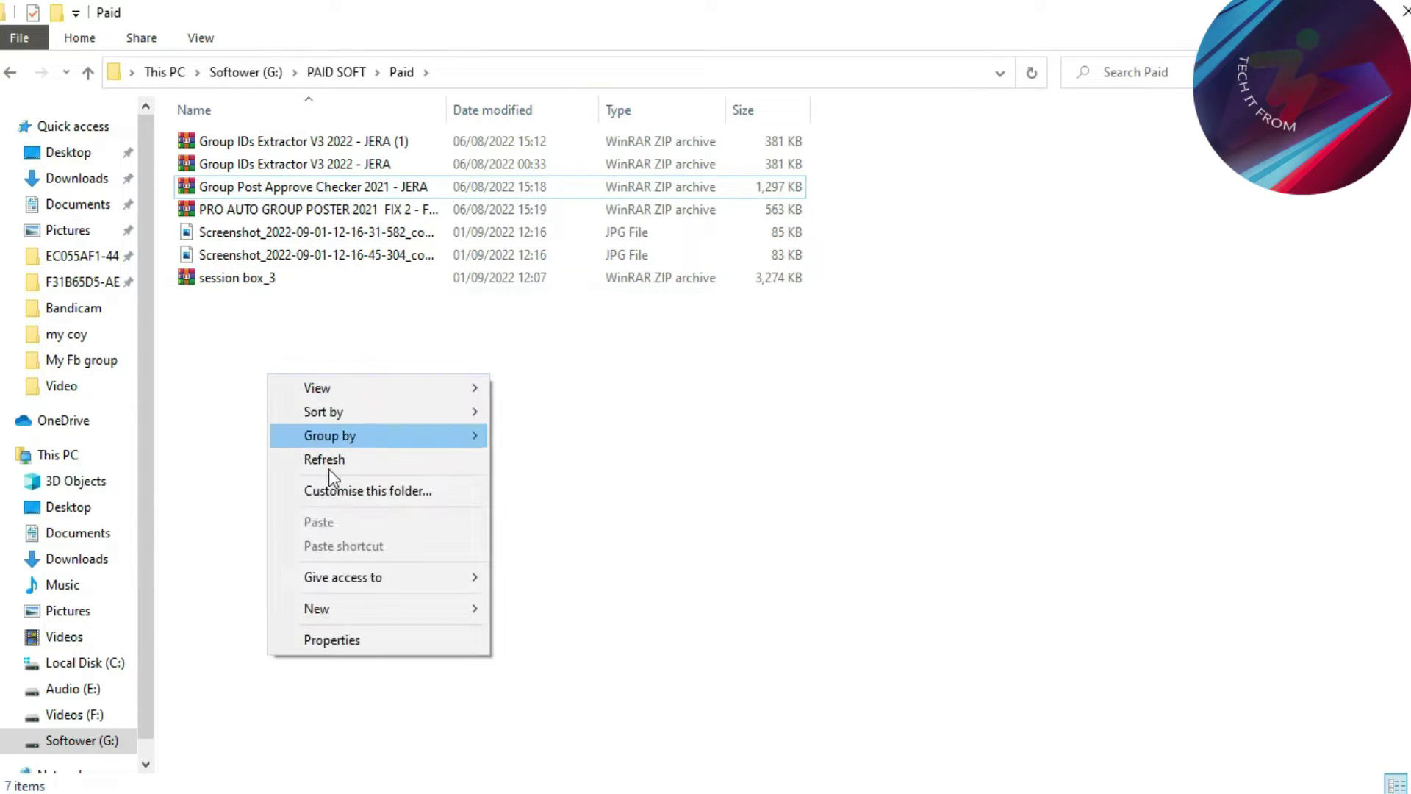
mouse_move(386, 610)
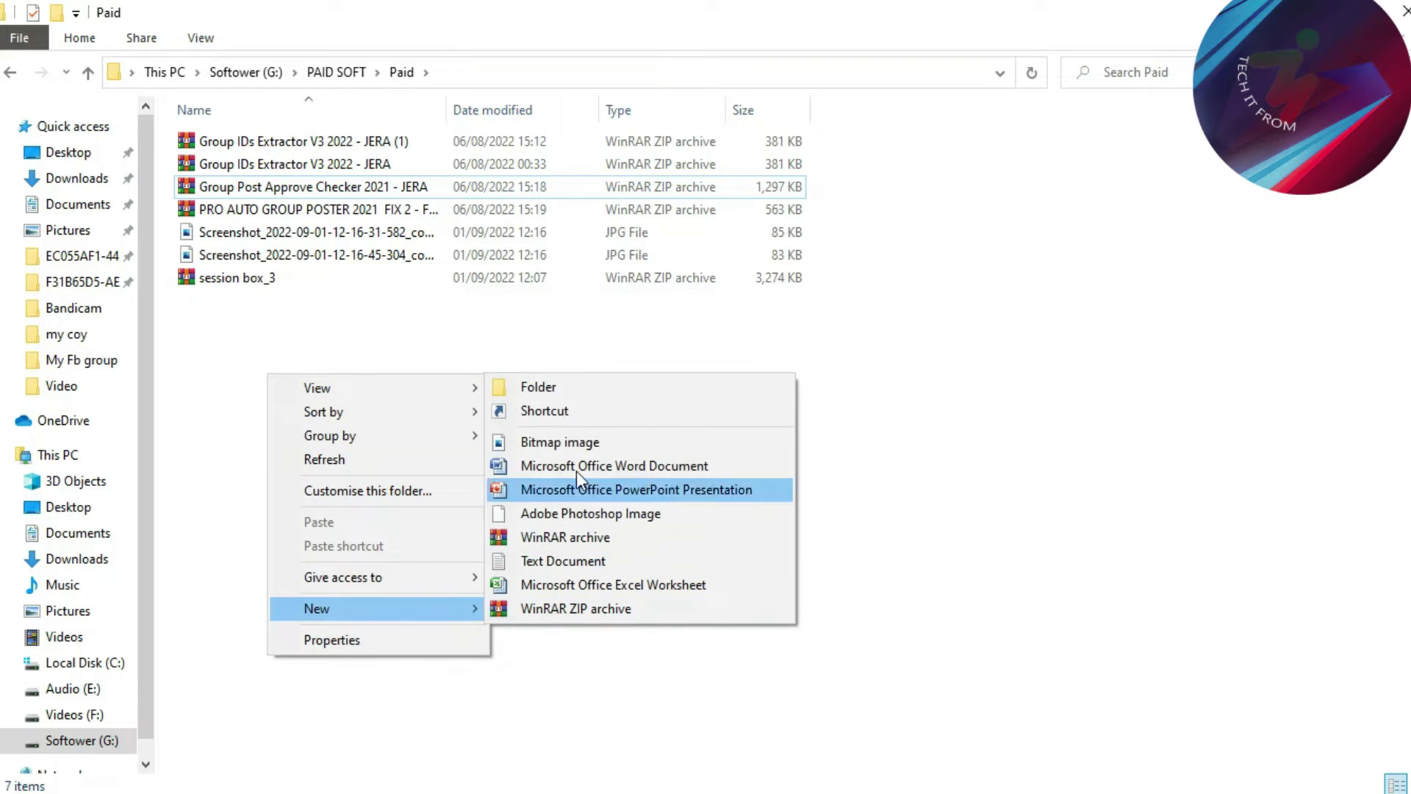
left_click(527, 391)
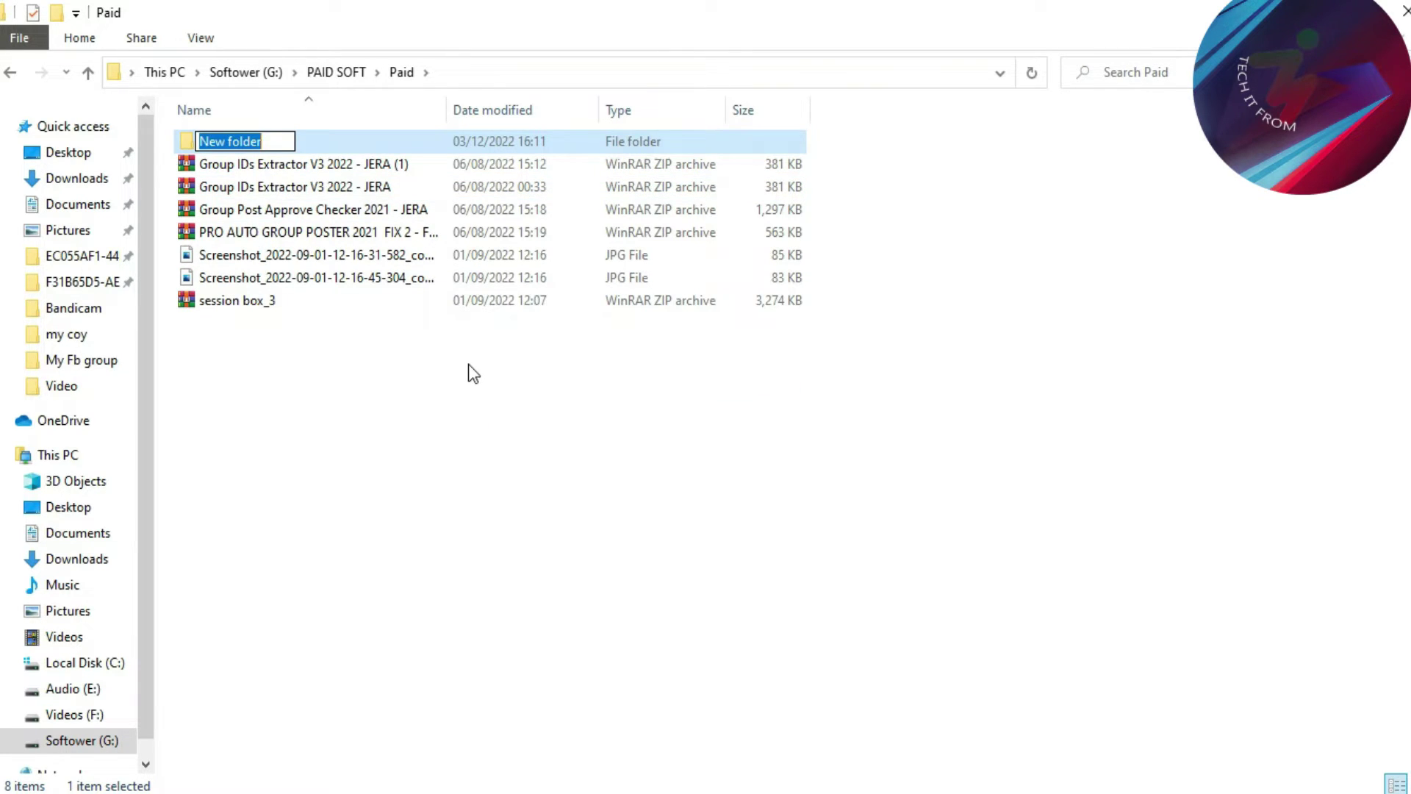
key("ctrl+v")
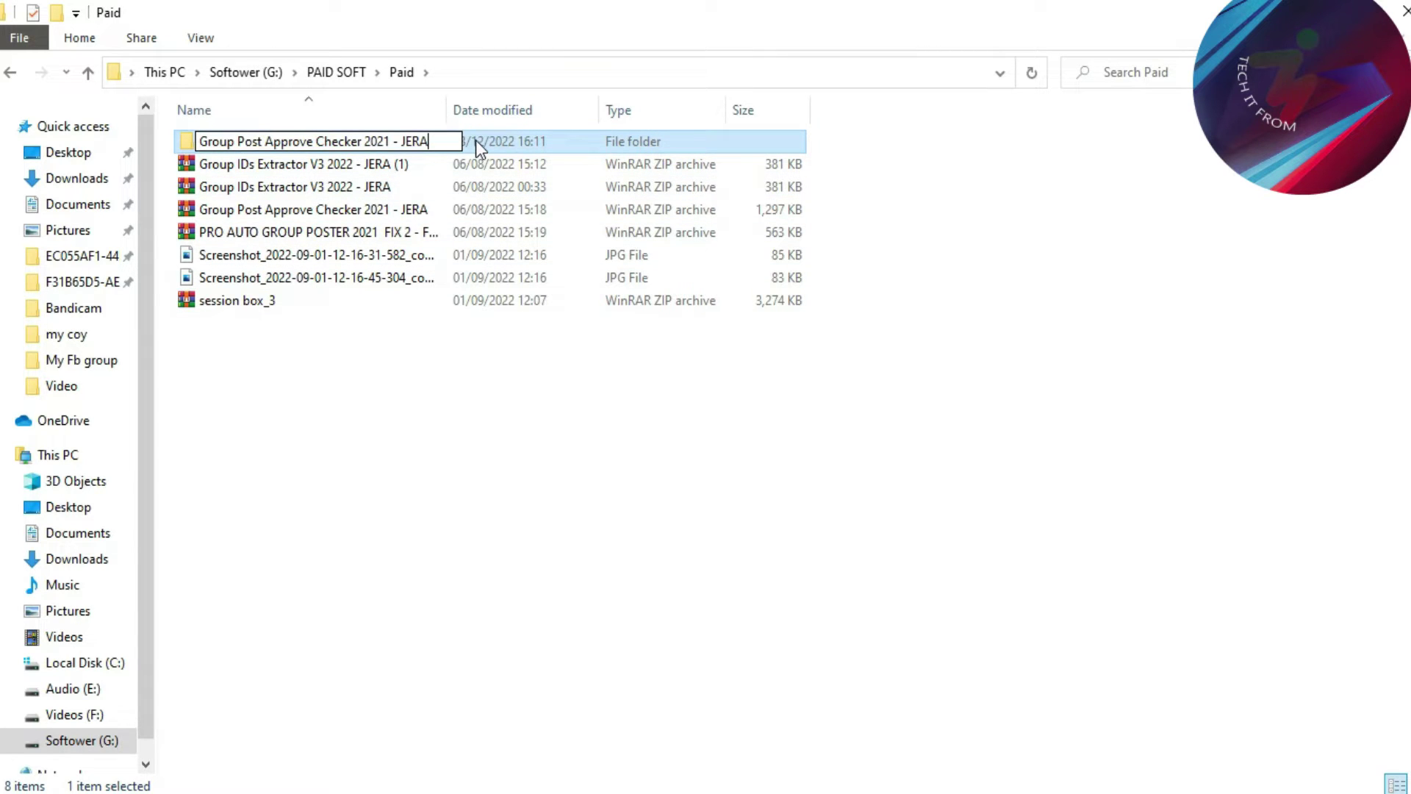
key("Return")
left_click(482, 421)
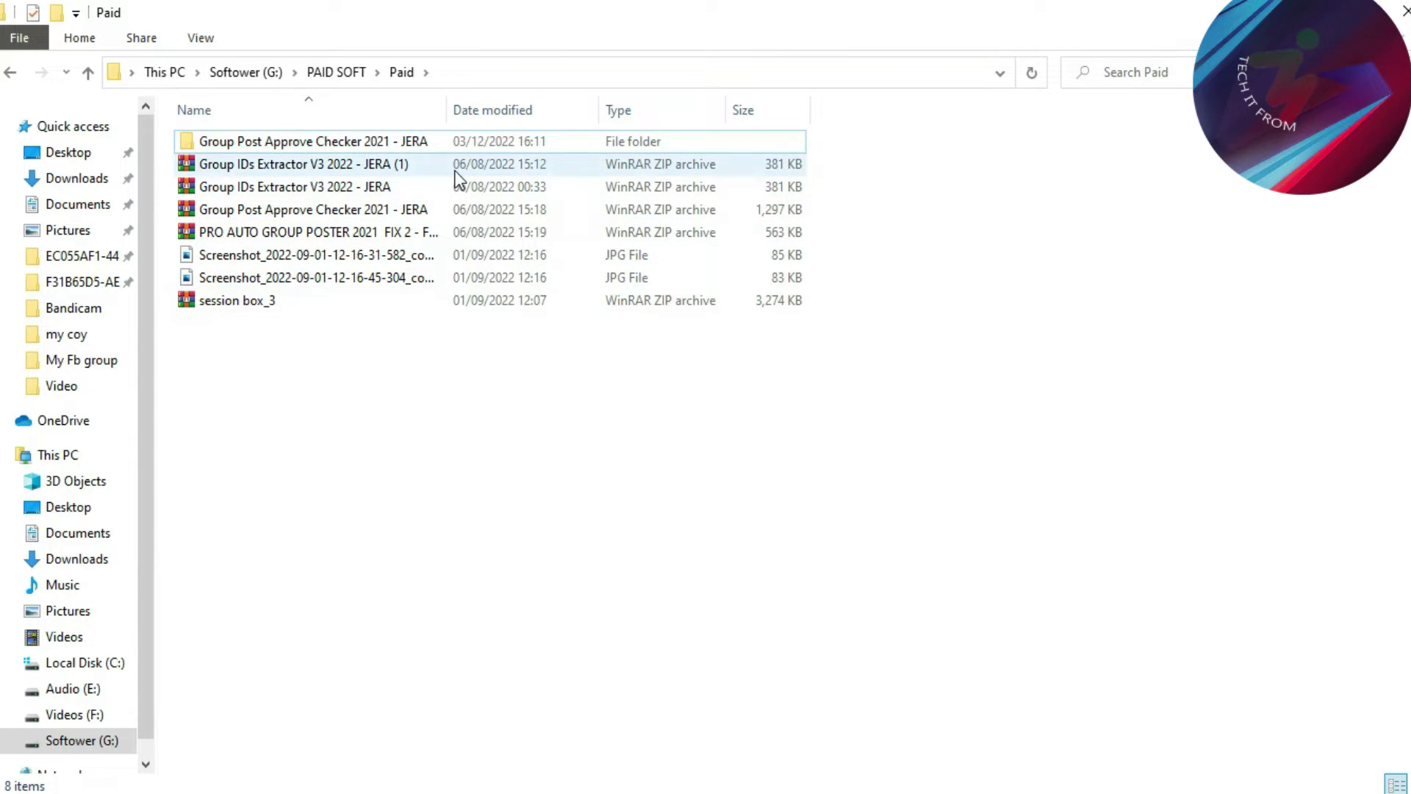
Step: Extract the Group Post Approve Checker 2021 - JERA archive into G:\PAID SOFT\Paid\Group Post Approve Checker 2021 - JERA
left_click(443, 210)
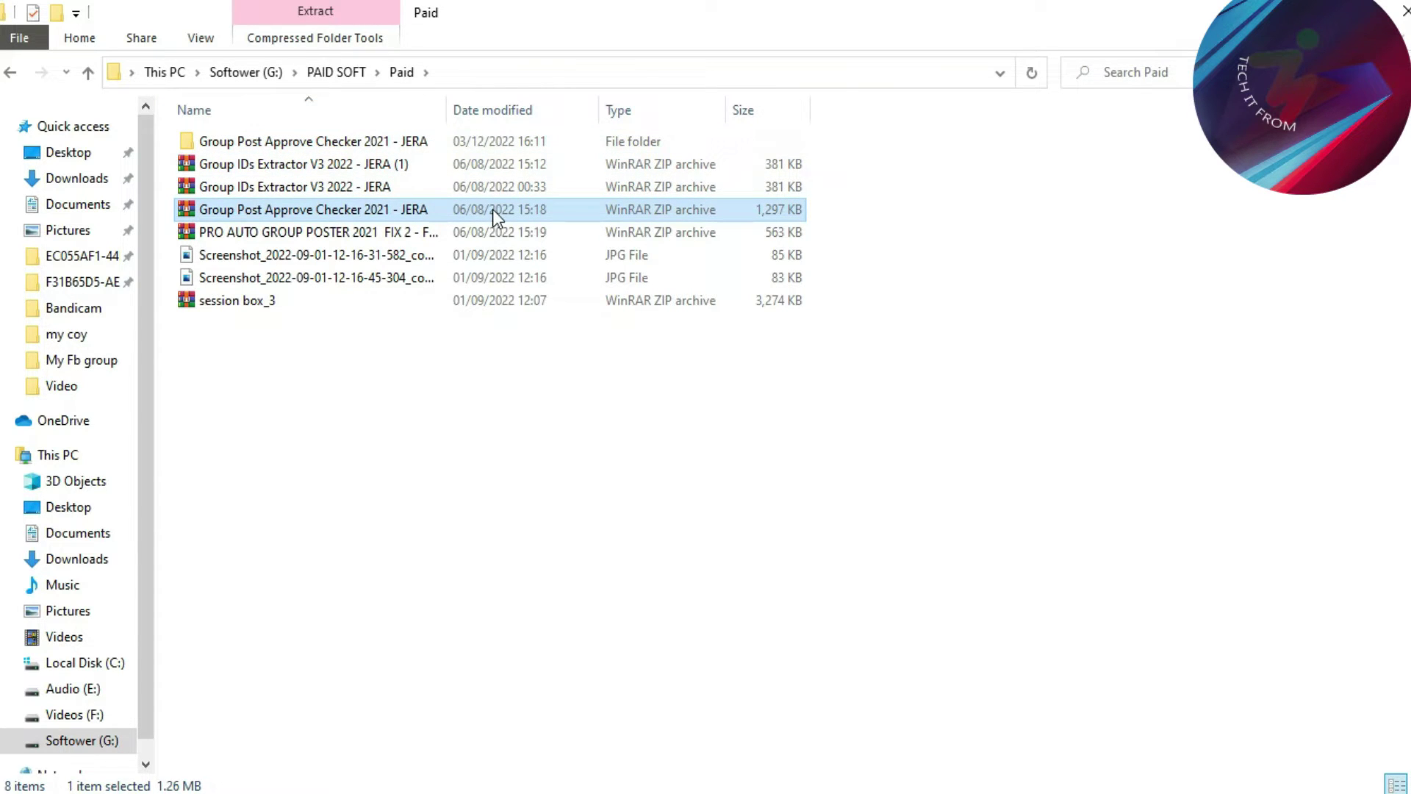
right_click(452, 214)
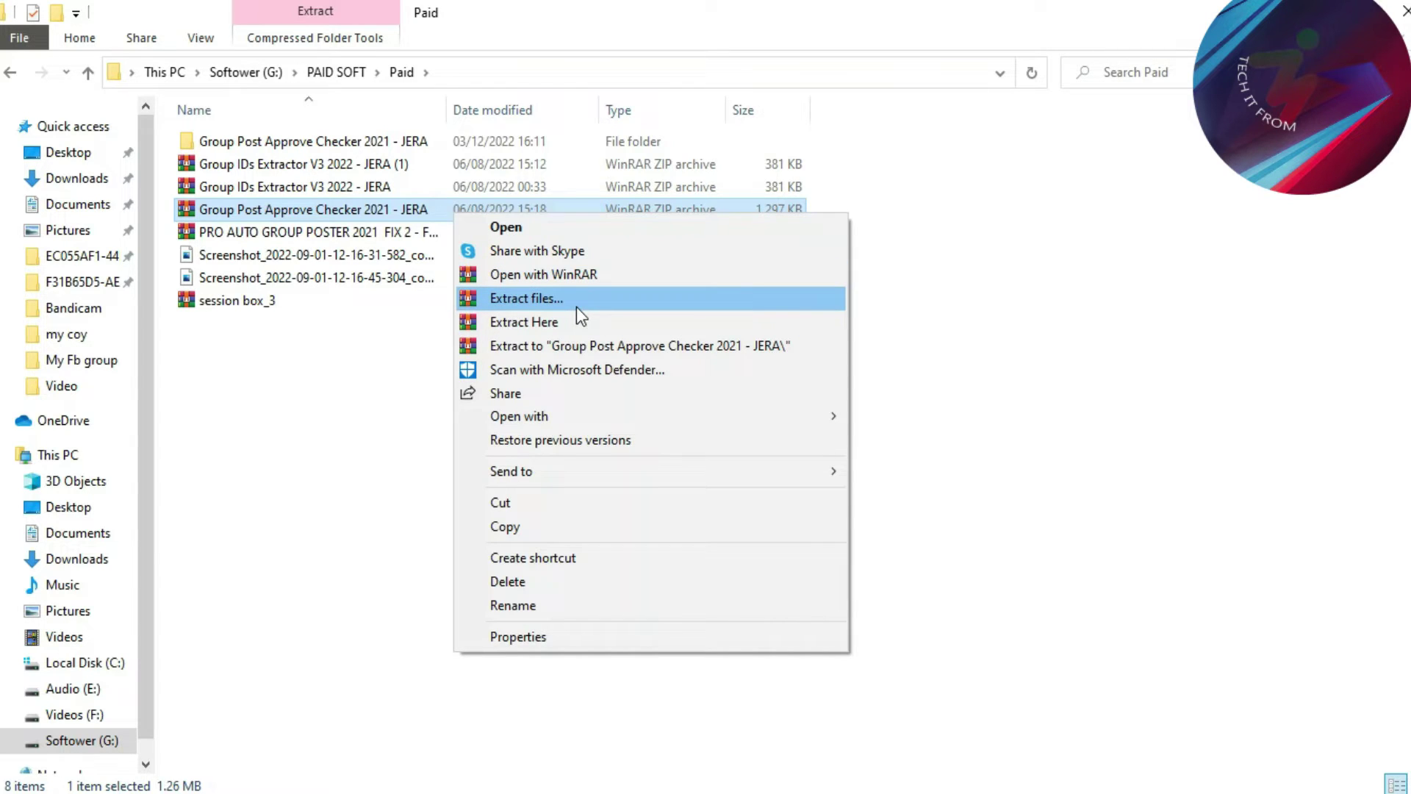
left_click(553, 300)
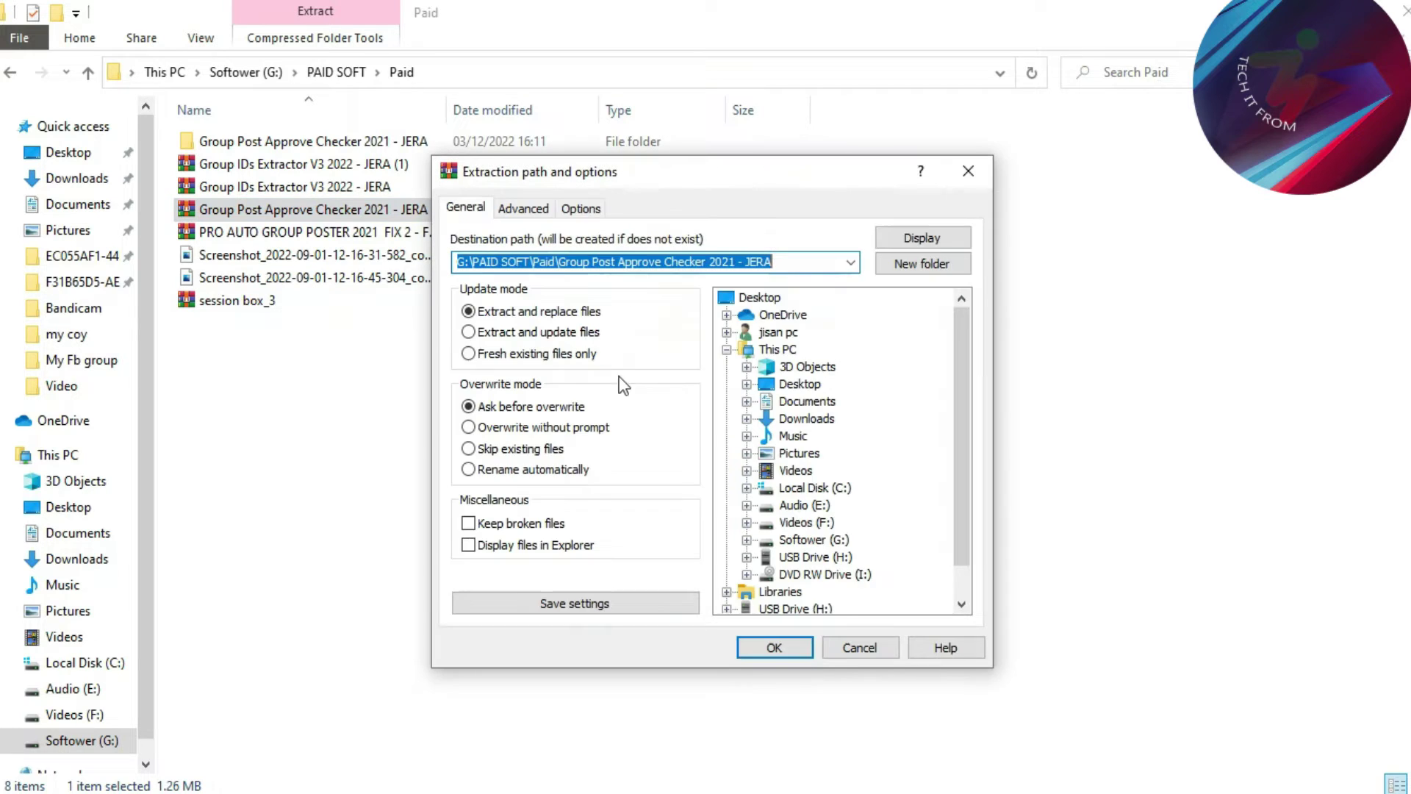
scroll(764, 478, "down", 1)
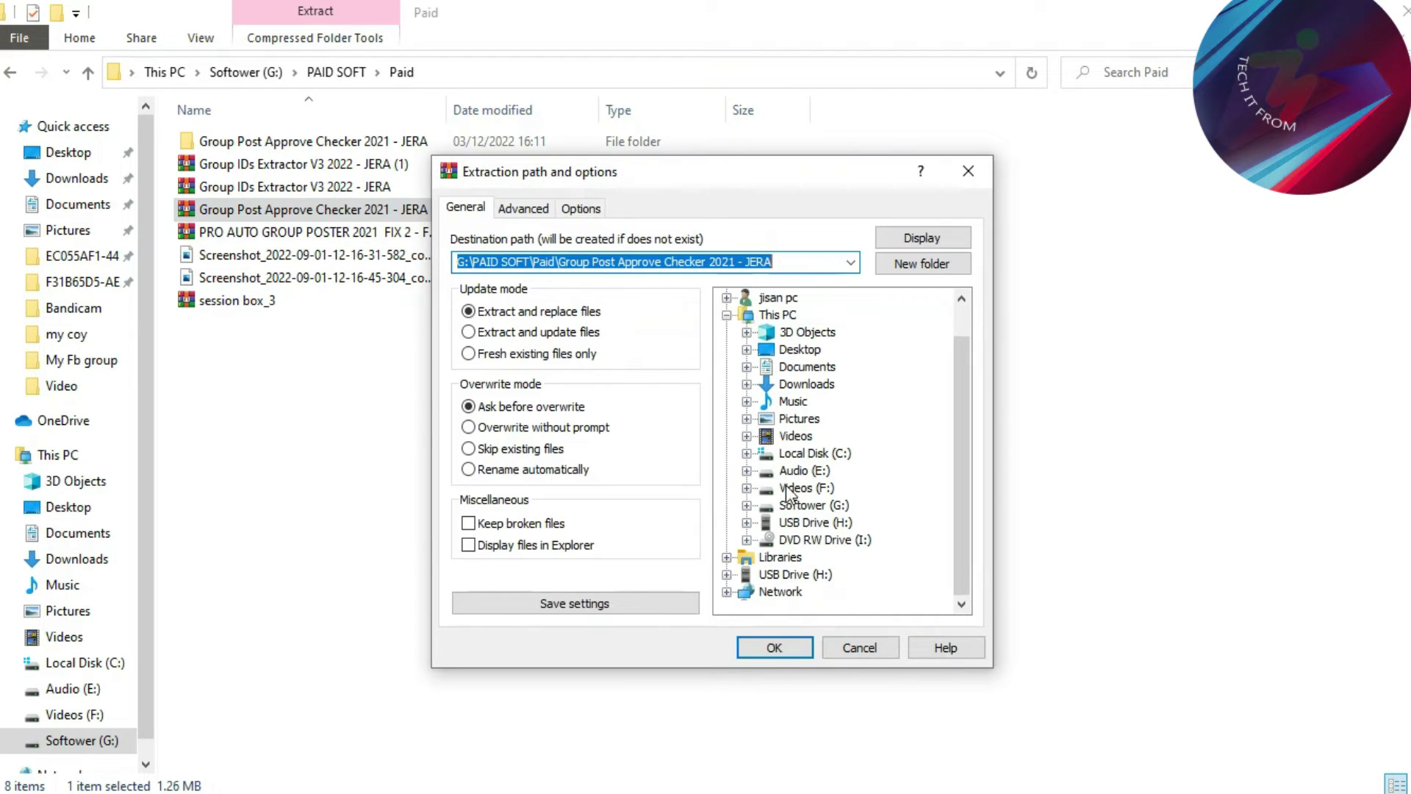
left_click(828, 505)
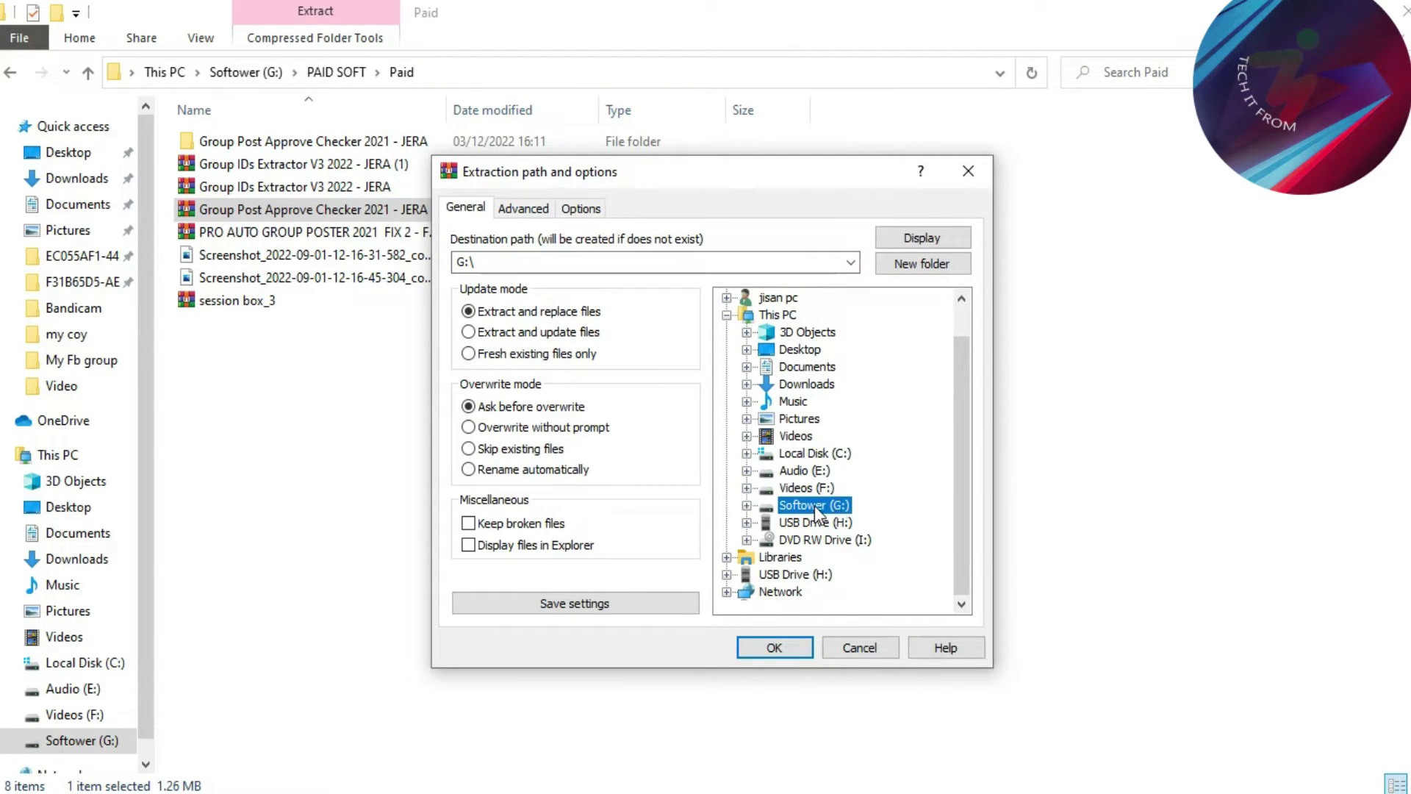
double_click(814, 506)
scroll(886, 531, "down", 1)
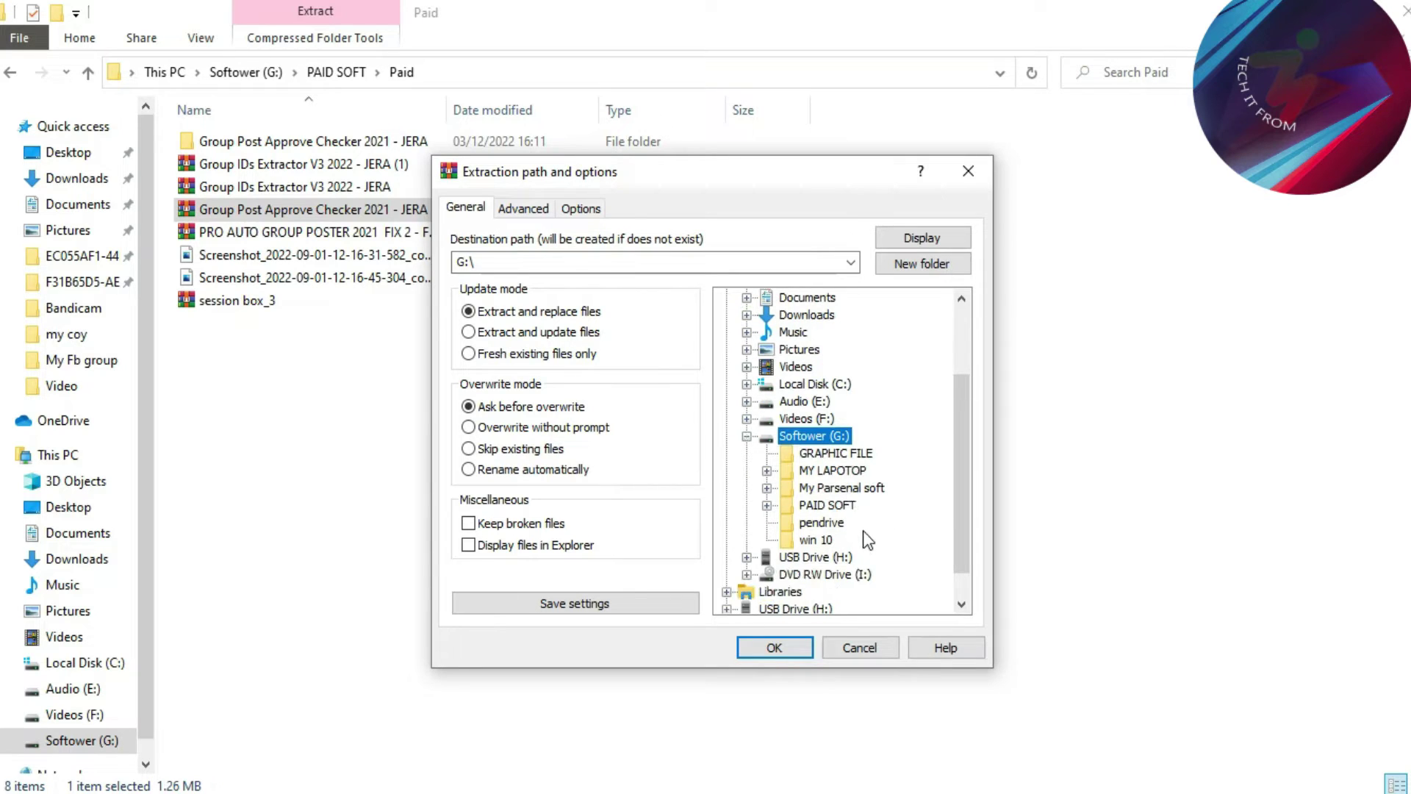
double_click(826, 505)
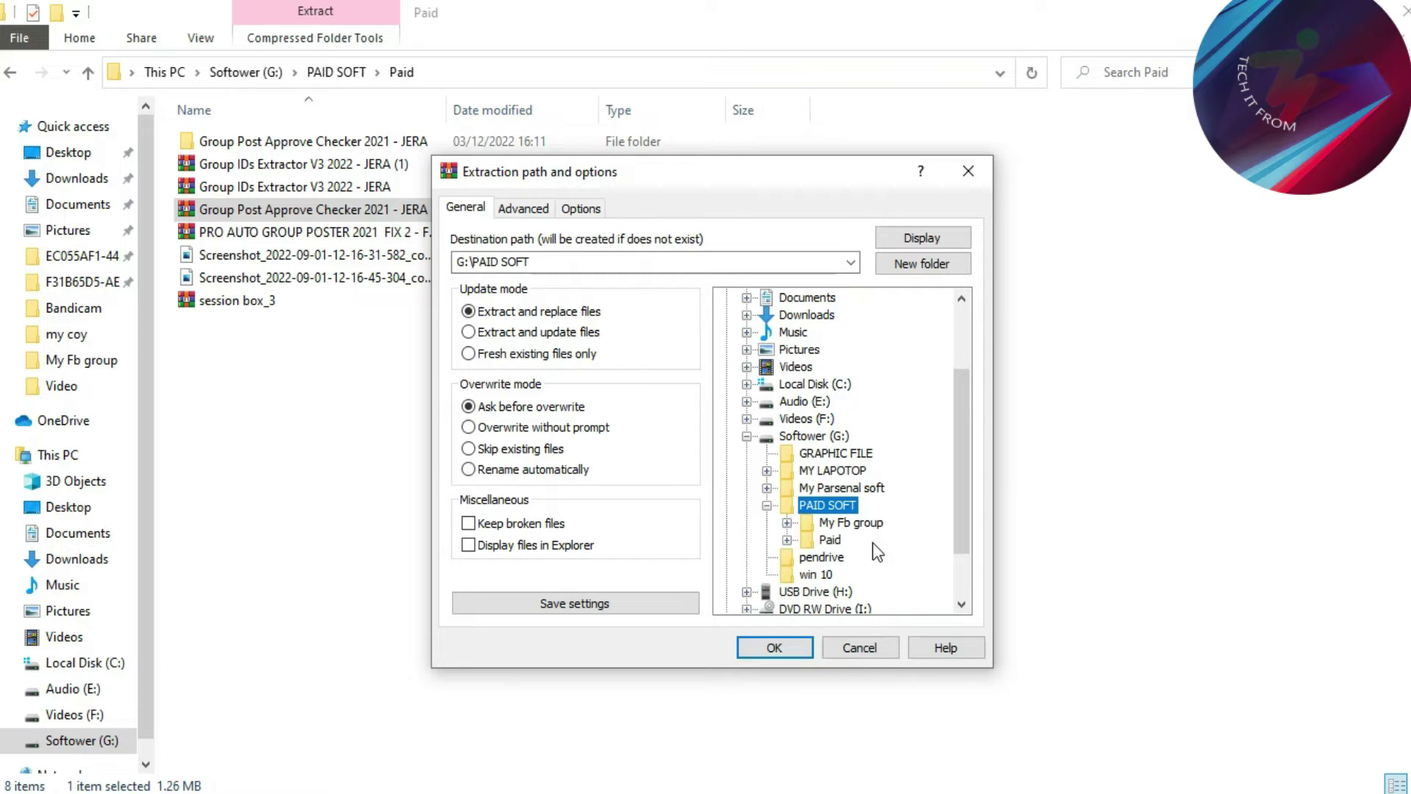
scroll(871, 542, "down", 1)
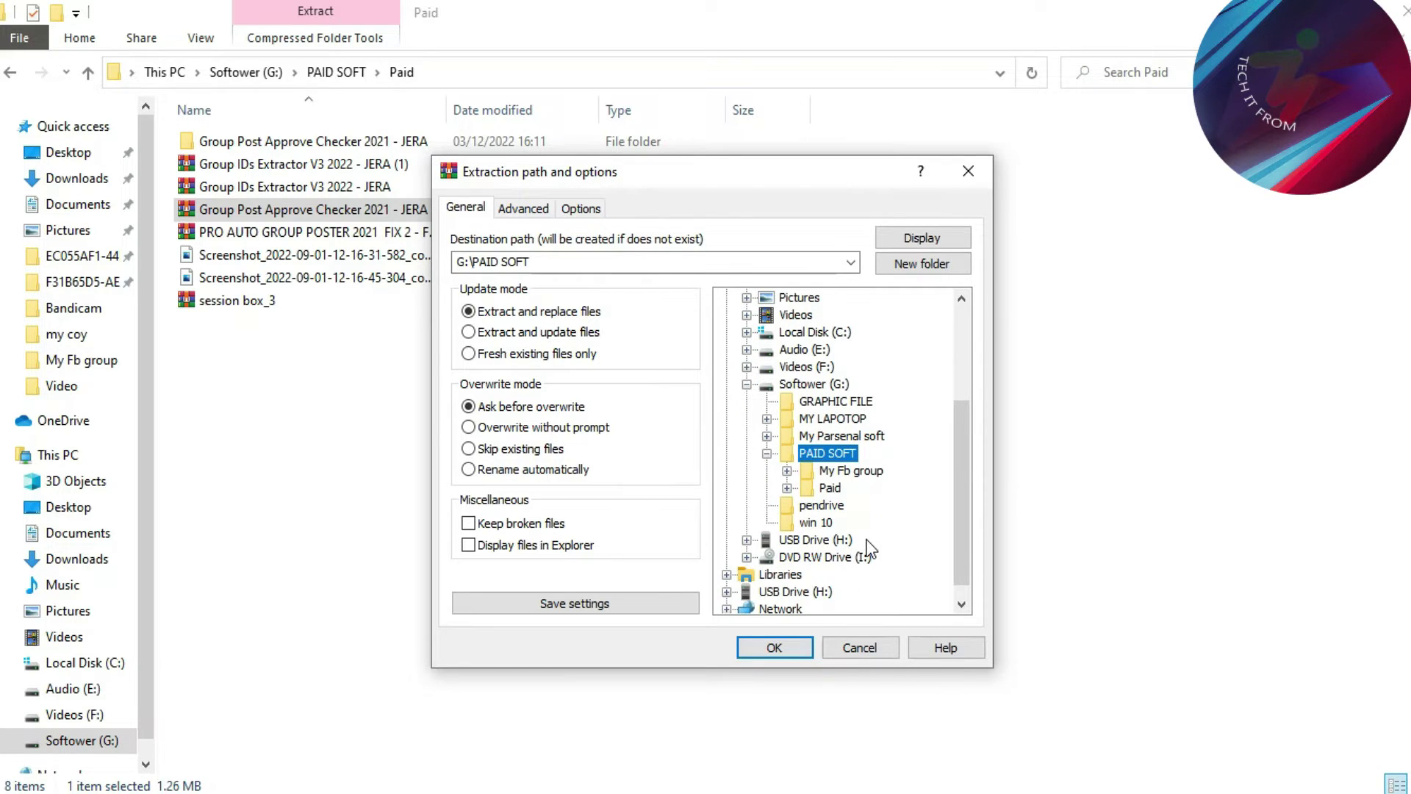
double_click(838, 488)
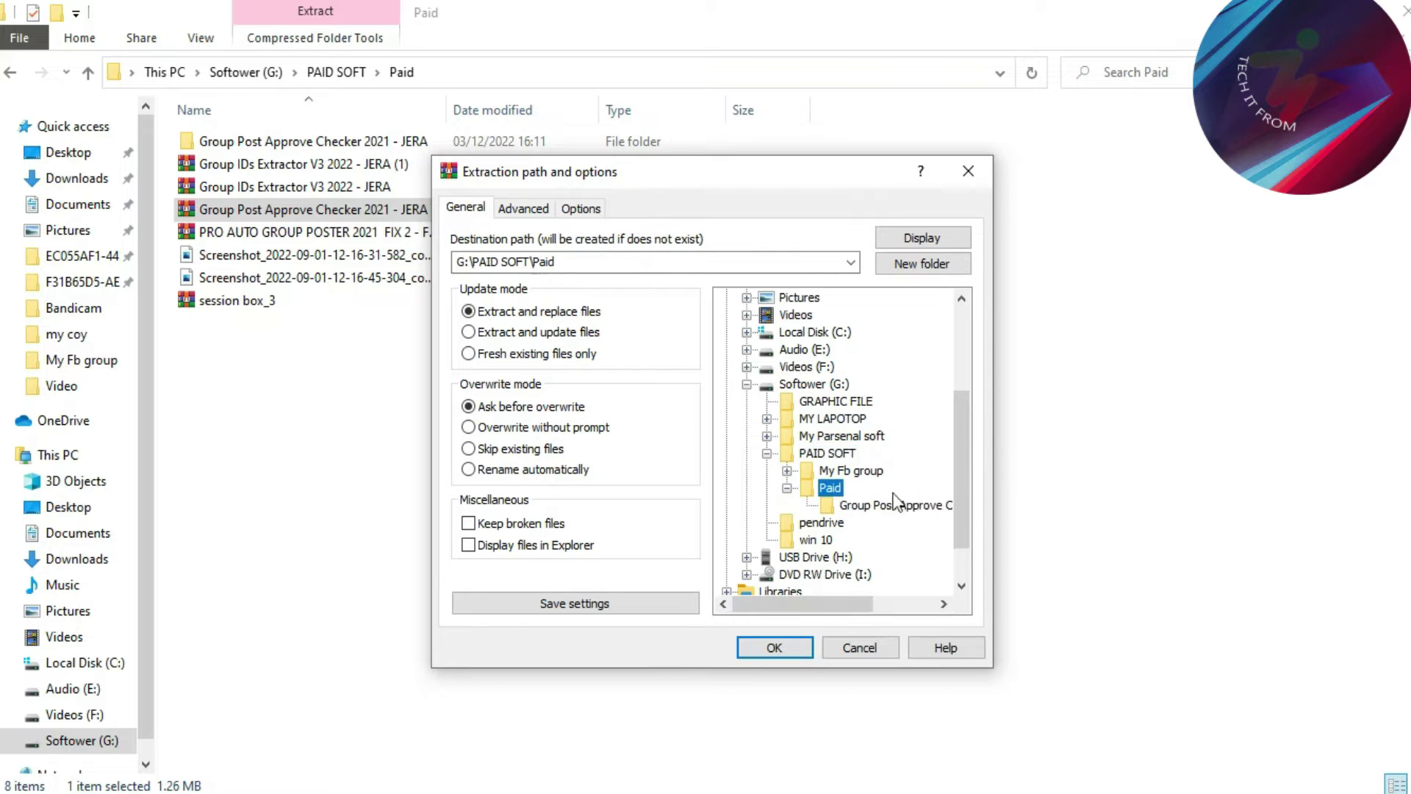
left_click(891, 512)
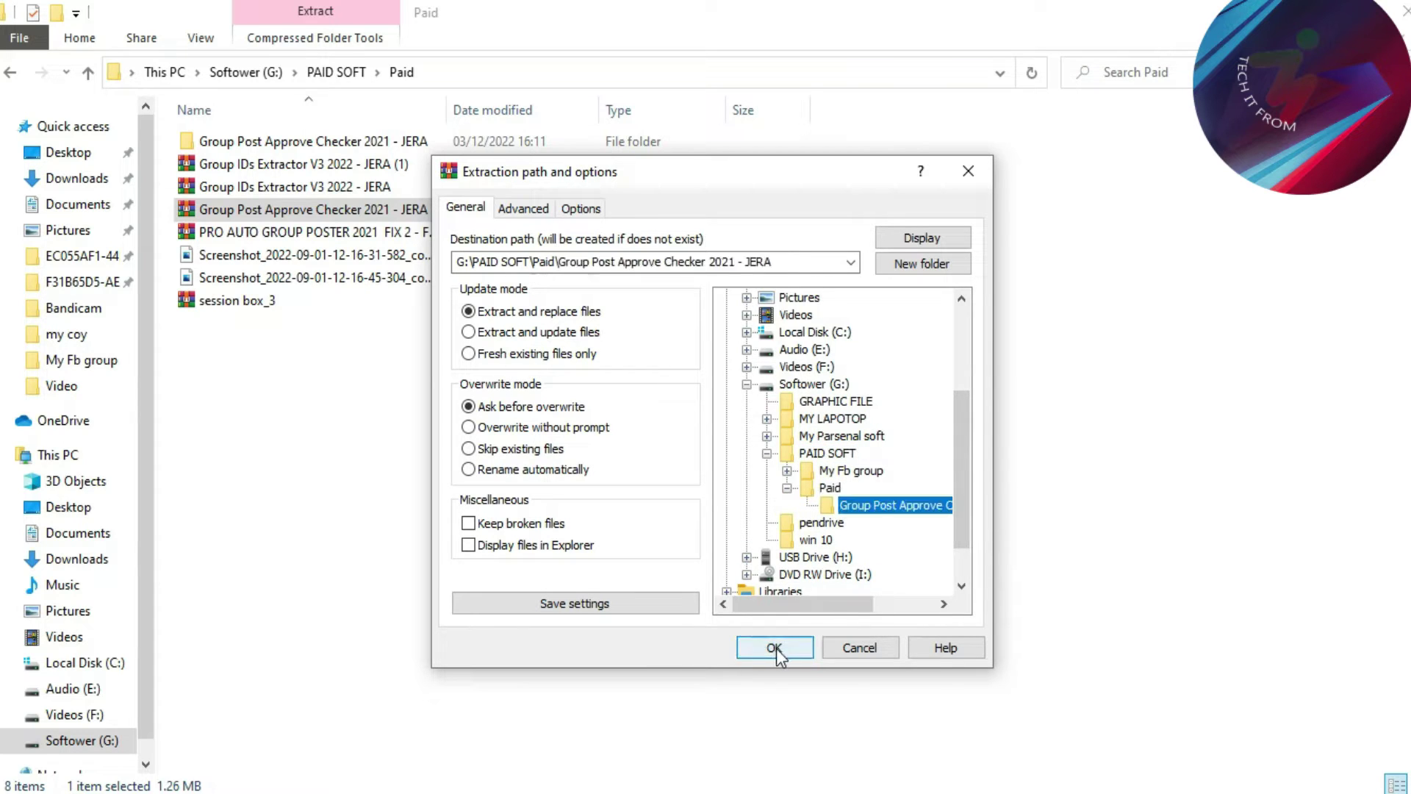
left_click(776, 648)
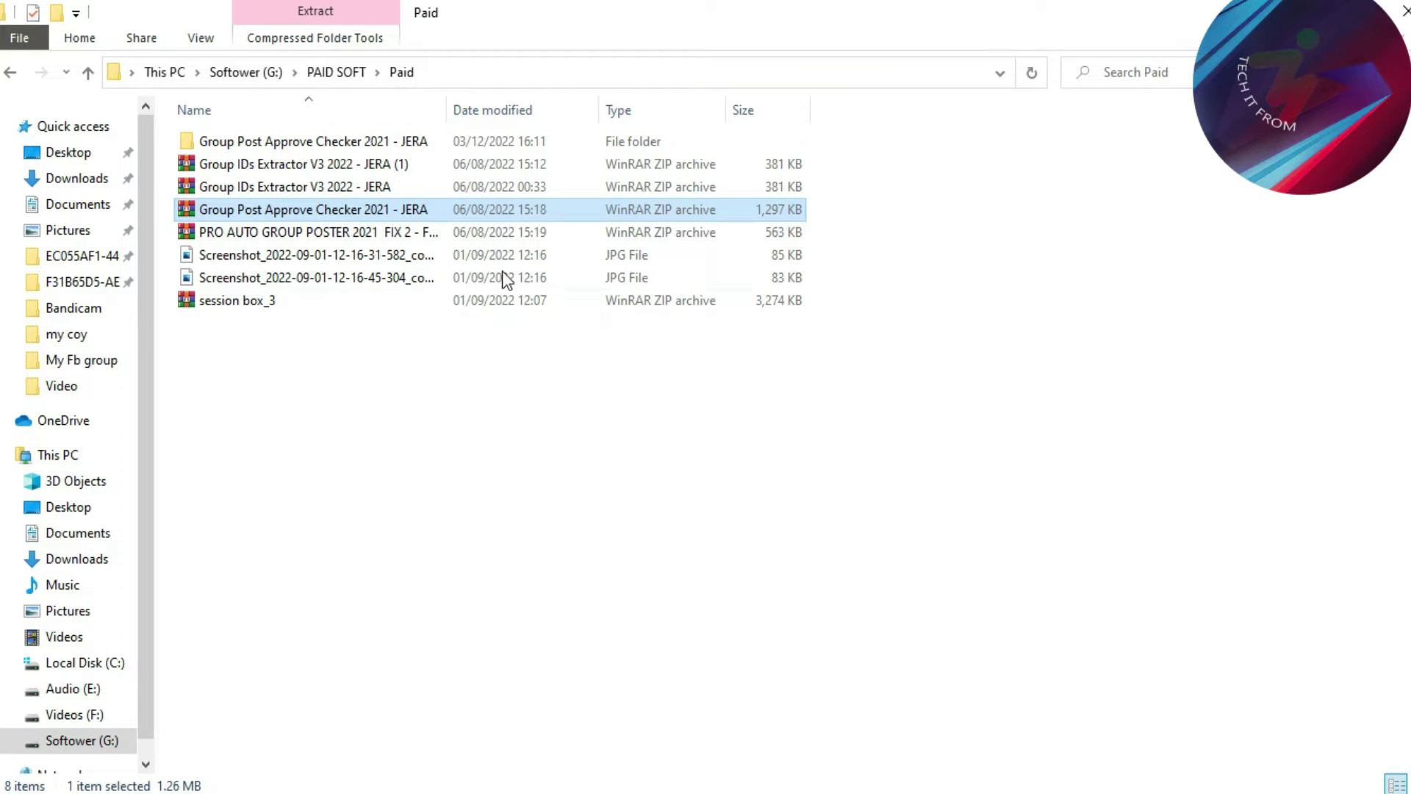
Step: Check the extracted files, add the Group Post Approve Checker 2021 - JERA folder to Chrome's Extensions page as an extension and maximize that window
double_click(394, 141)
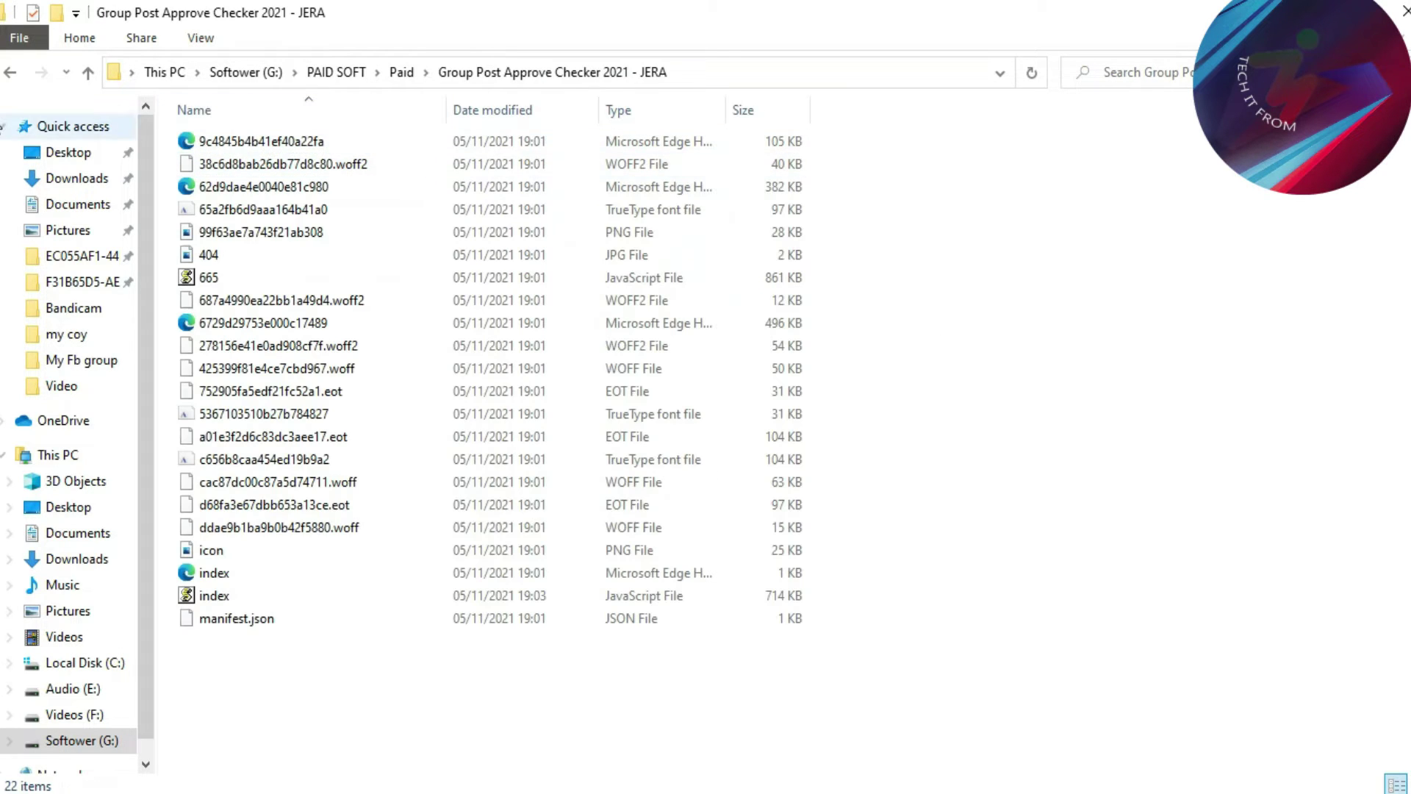
left_click(10, 74)
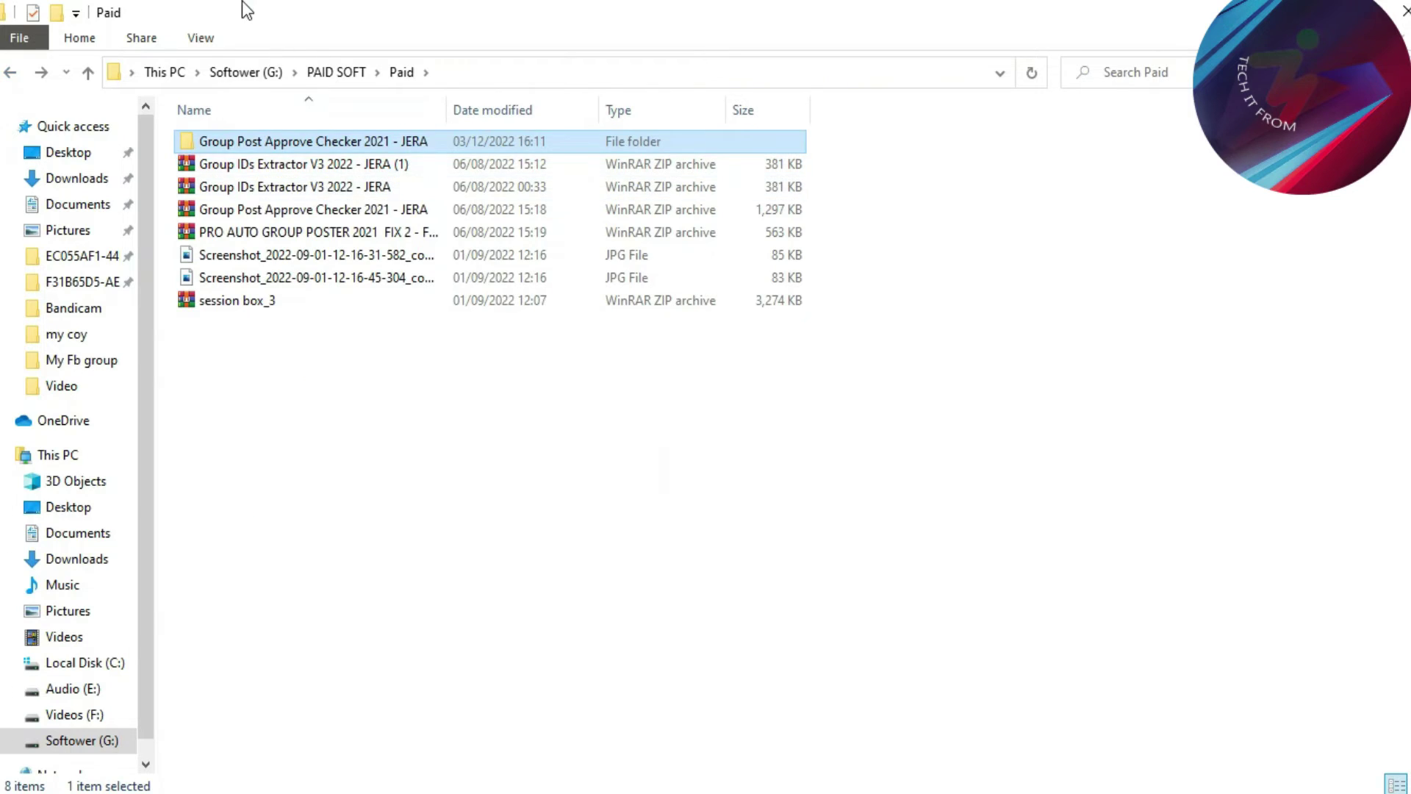
left_click_drag(735, 13, 1051, 129)
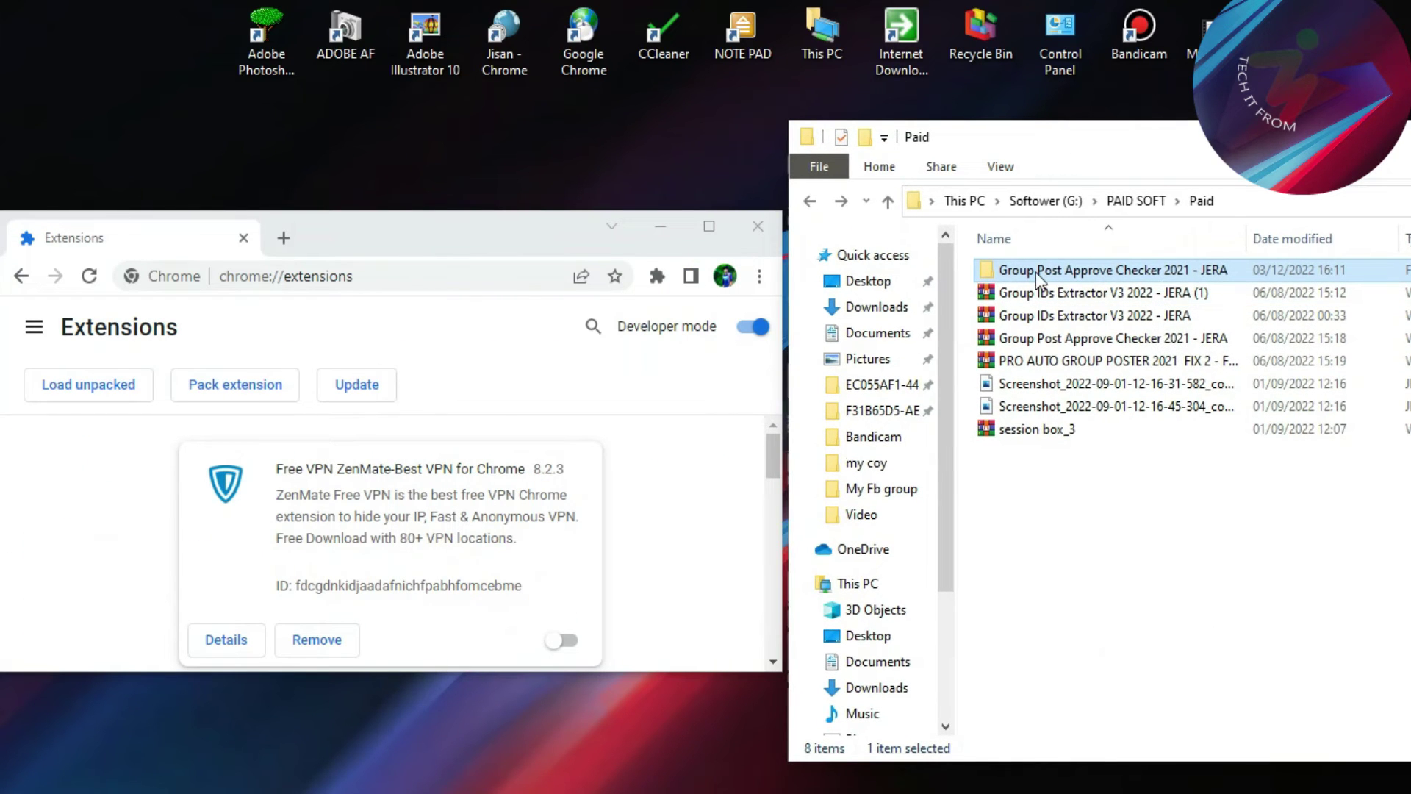
left_click_drag(628, 514, 385, 510)
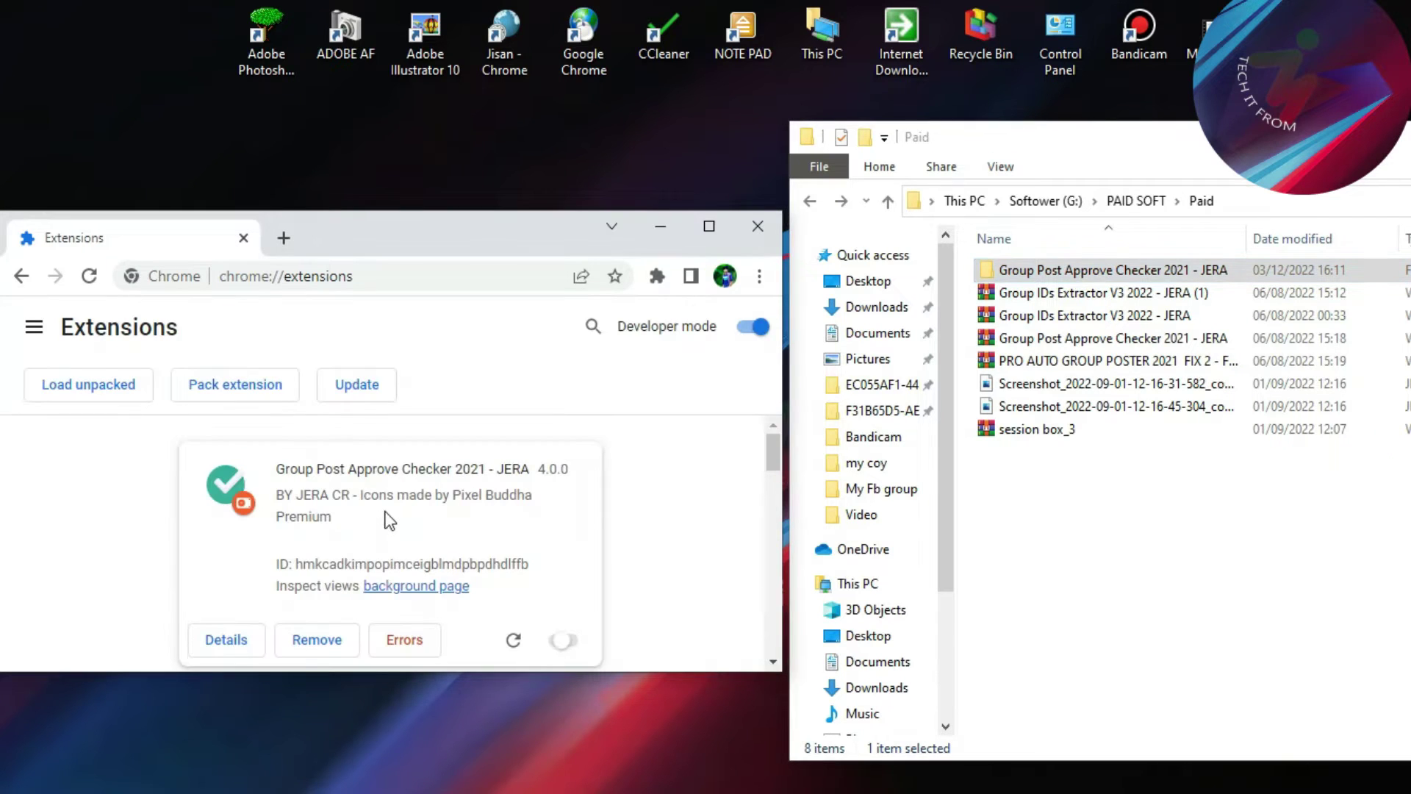
left_click(710, 227)
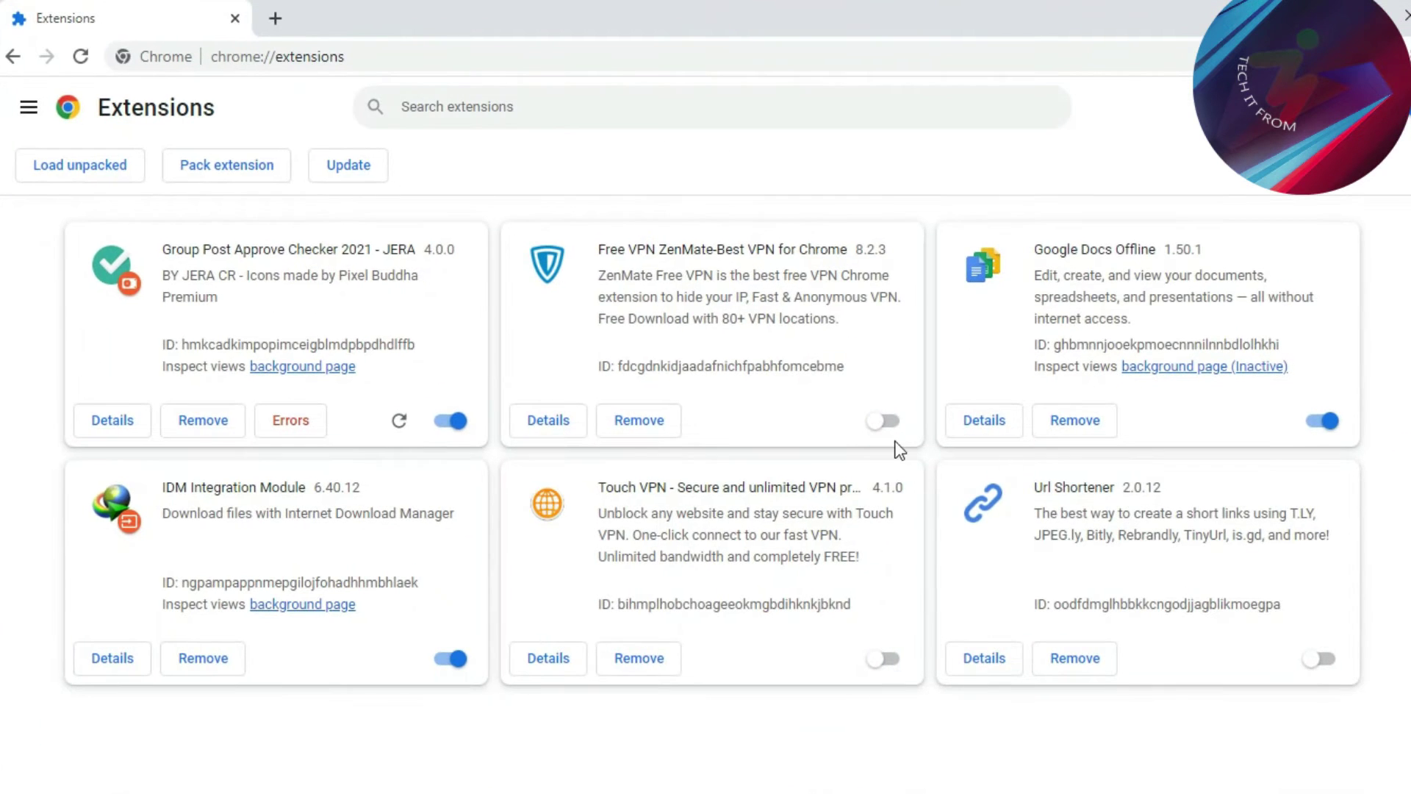
Step: Check the error list of the Group Post Approve Checker 2021 - JERA extension and return to the extensions overview
left_click(315, 429)
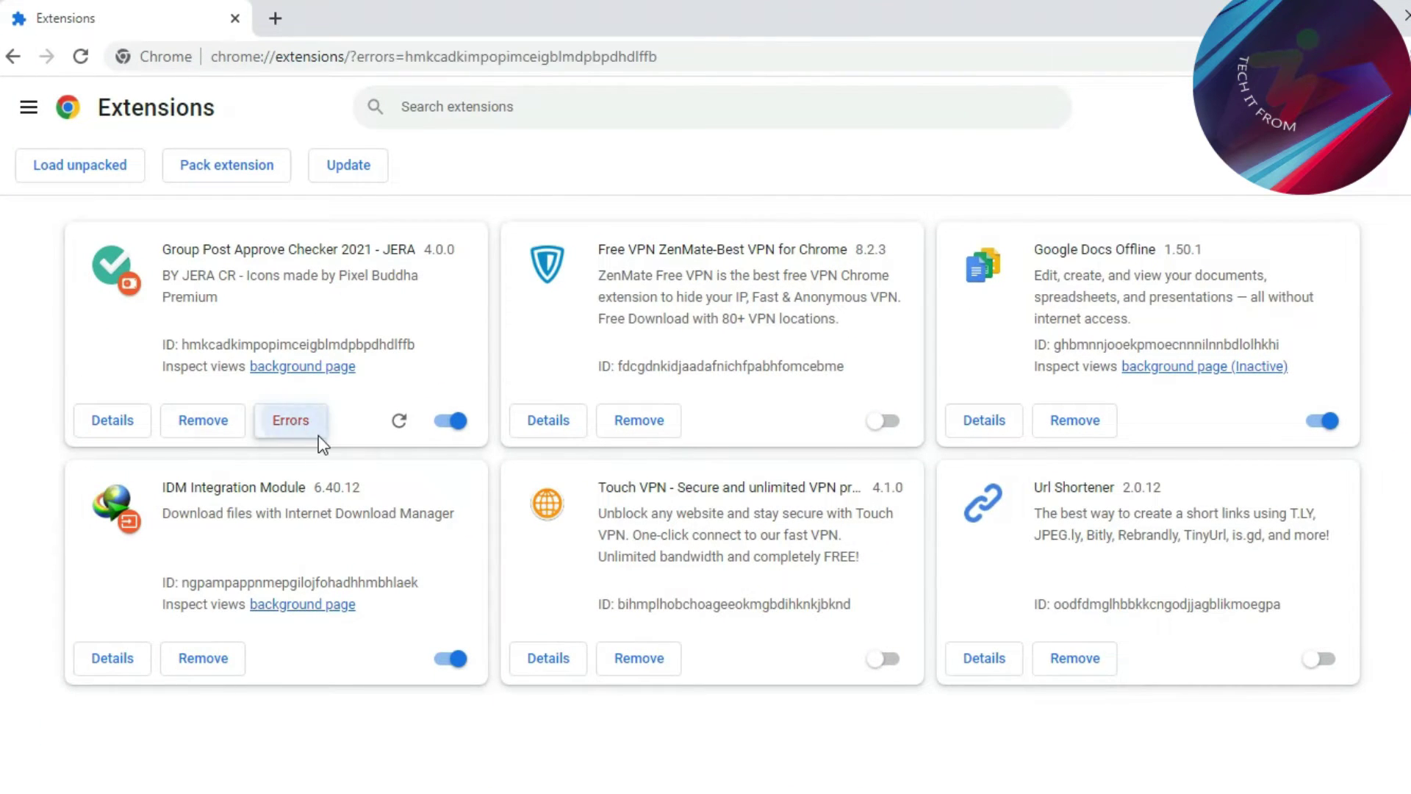
left_click(1007, 228)
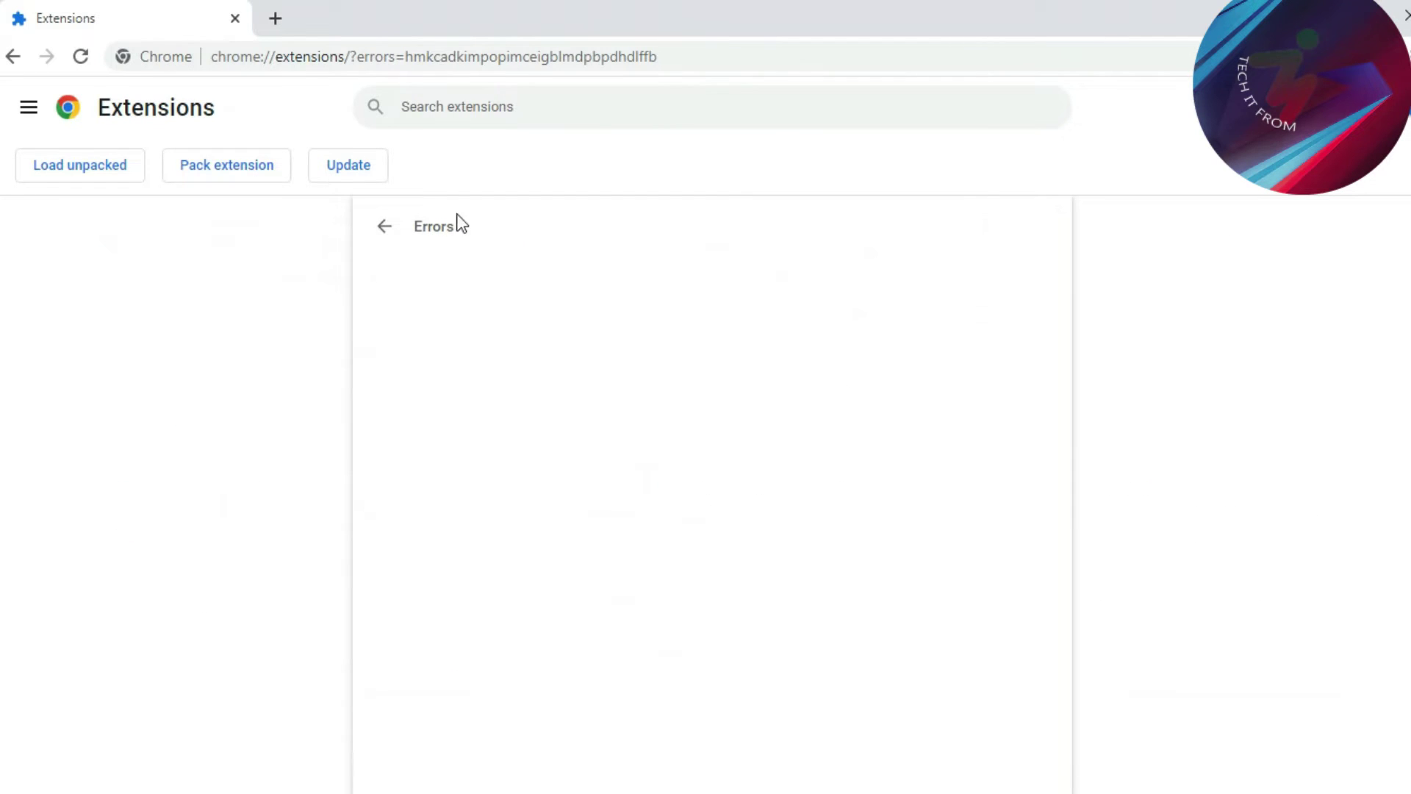
left_click(380, 228)
Step: Replace the Extensions tab with a new tab and launch the Group Post Approve Checker 2021 - JERA extension
left_click(275, 17)
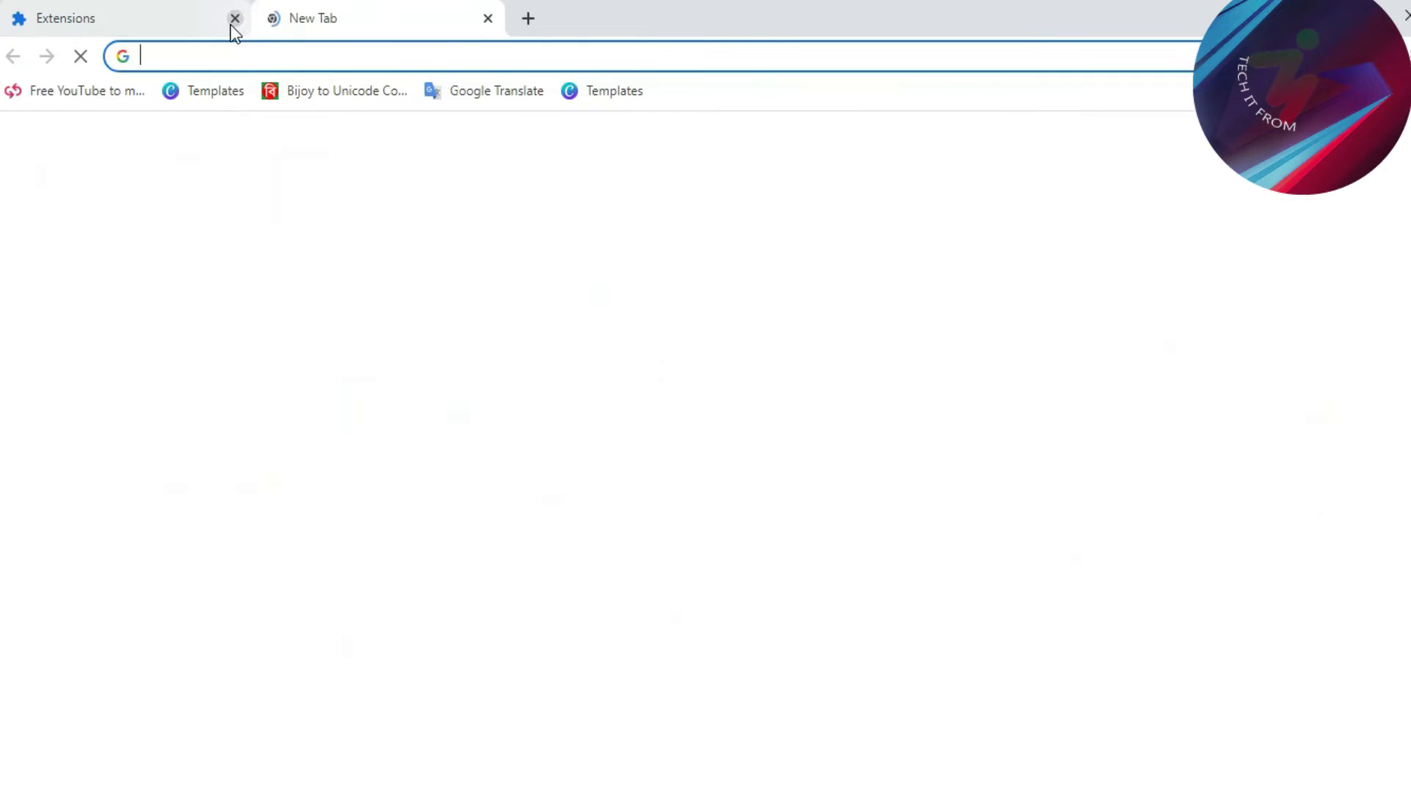
left_click(234, 18)
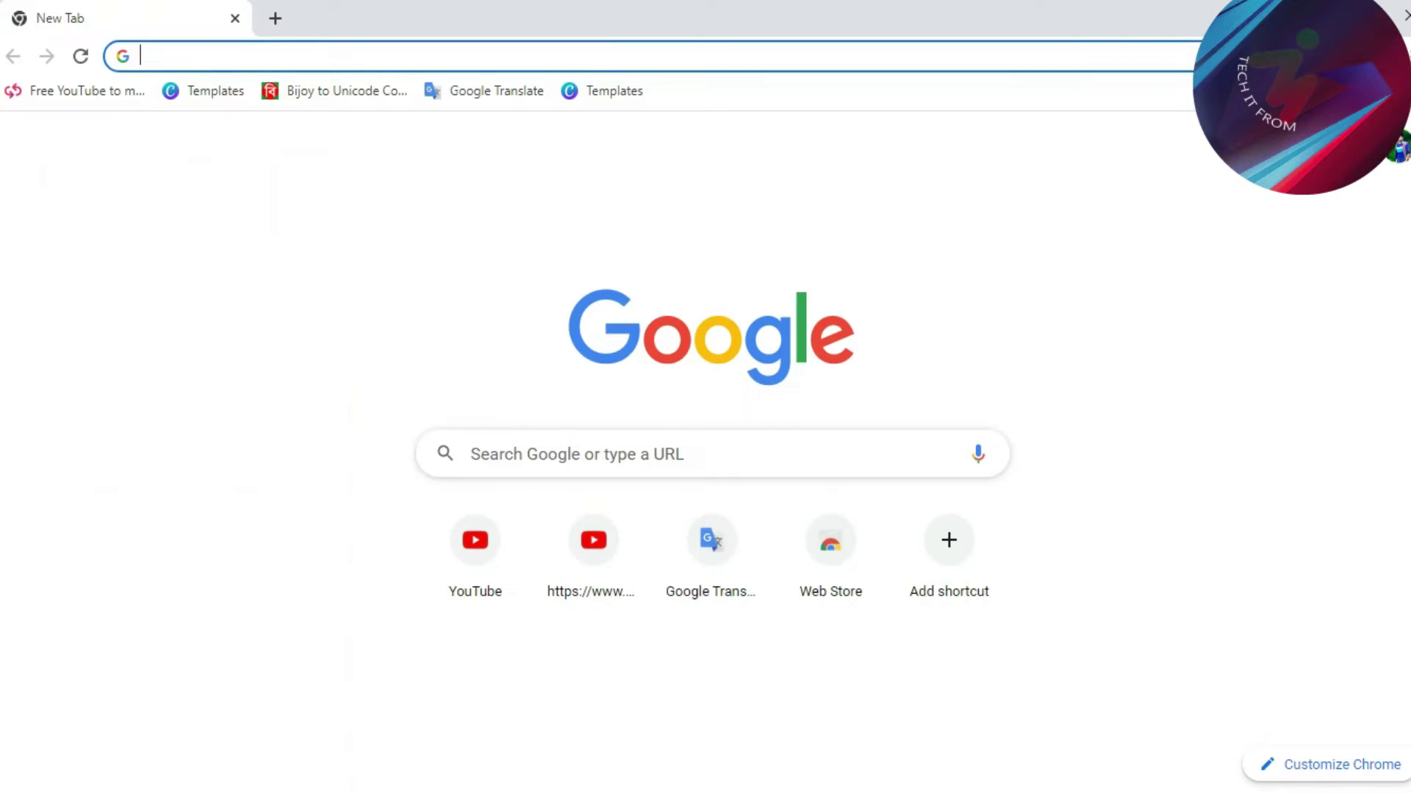
left_click(1315, 56)
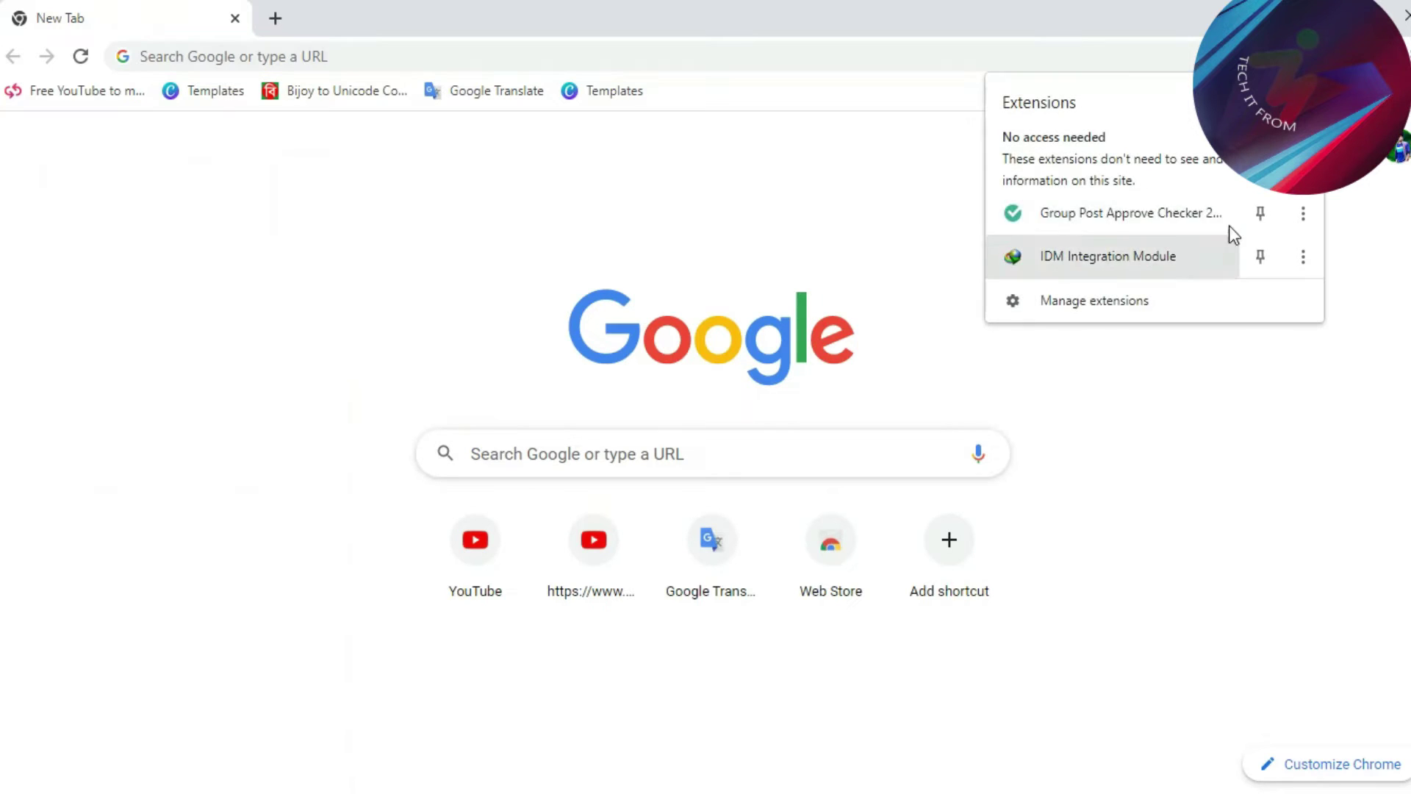
left_click(1257, 387)
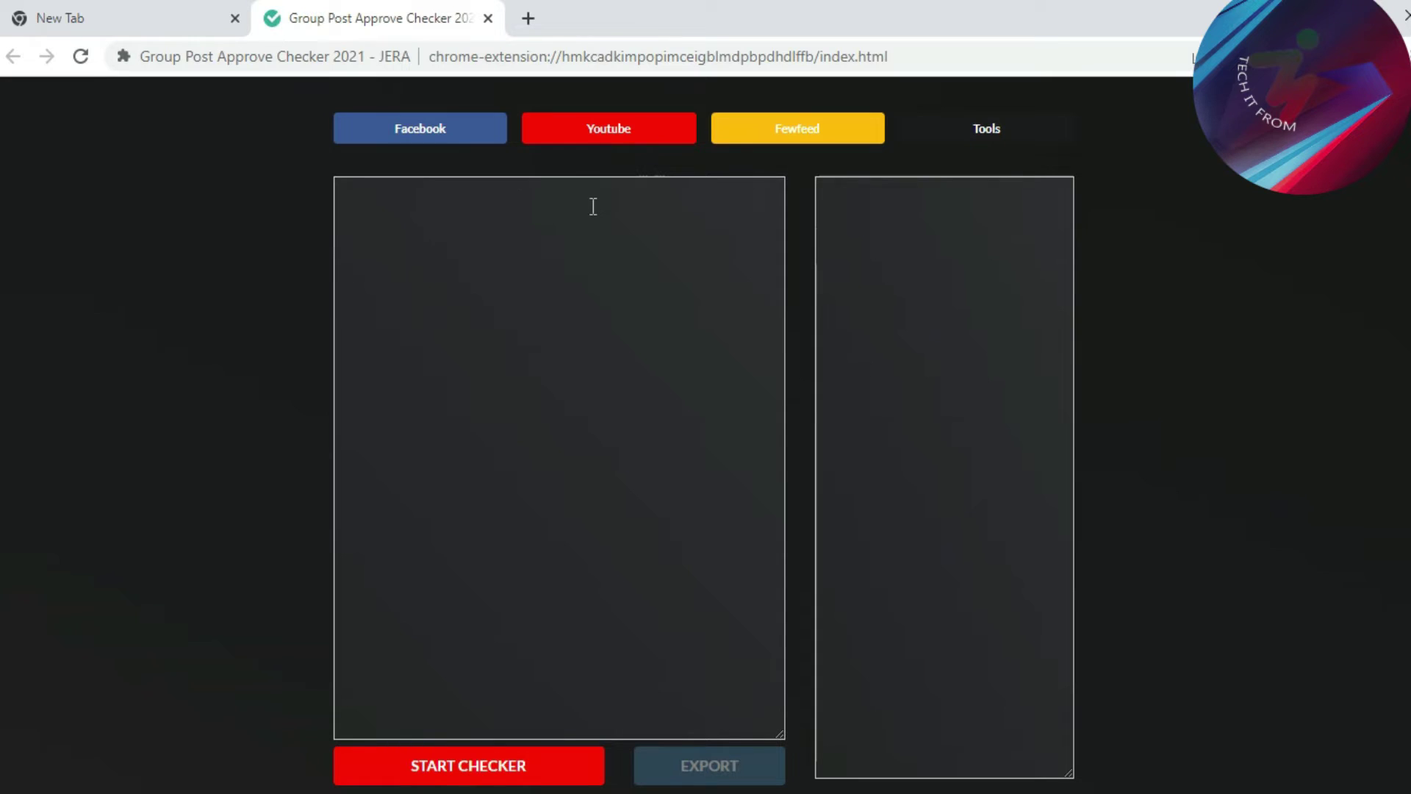
Step: Open Facebook in another new browser tab
left_click(528, 18)
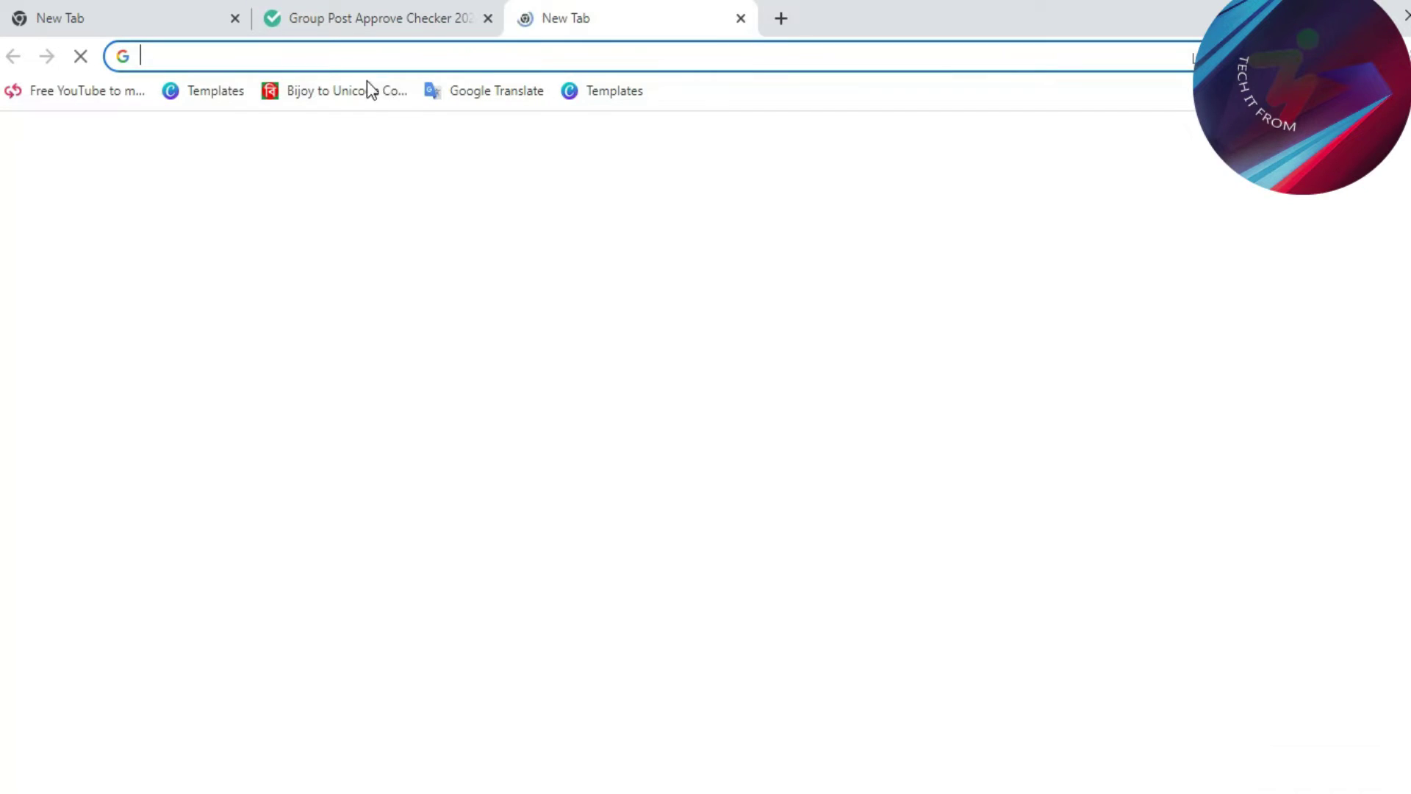
left_click(262, 62)
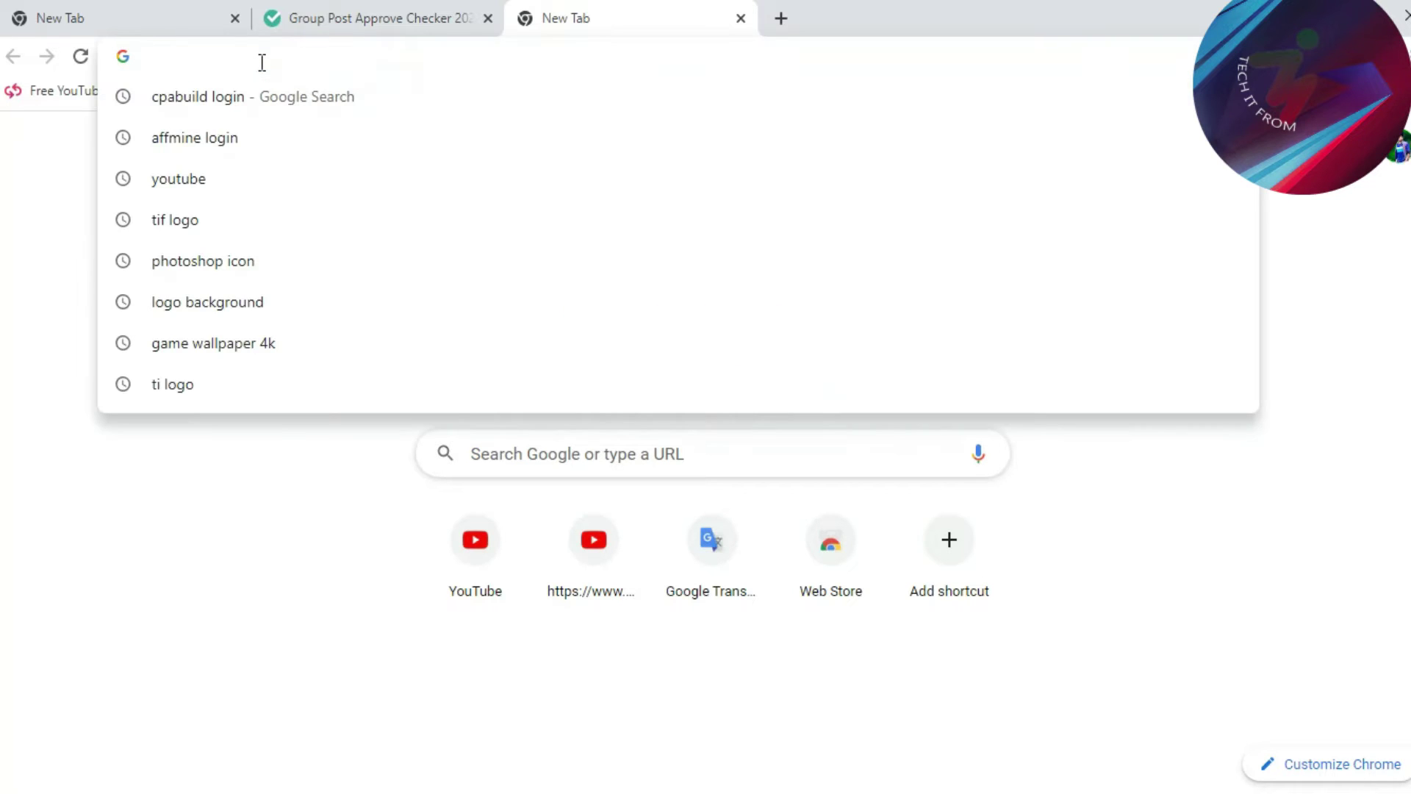
type("fa")
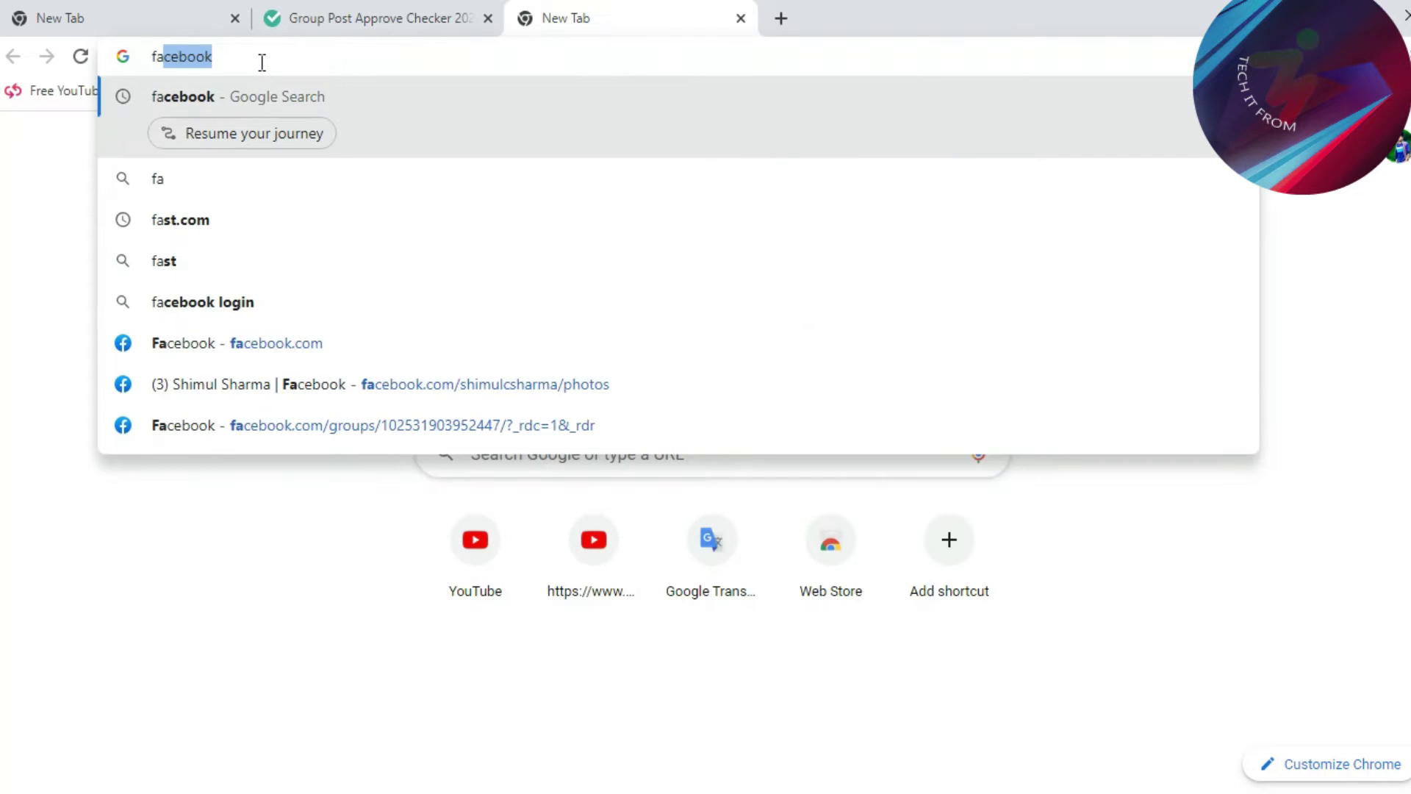
key("Return")
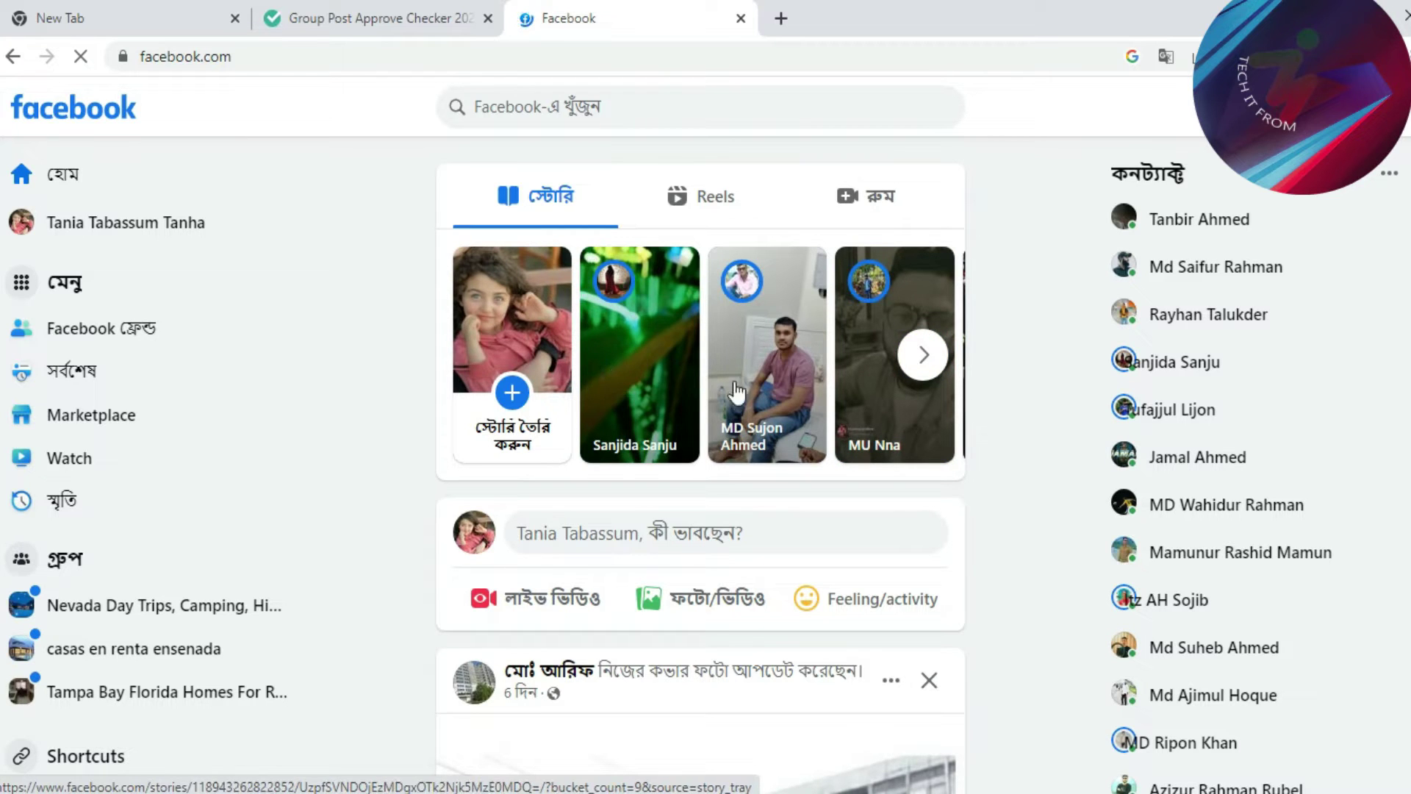
scroll(702, 318, "down", 7)
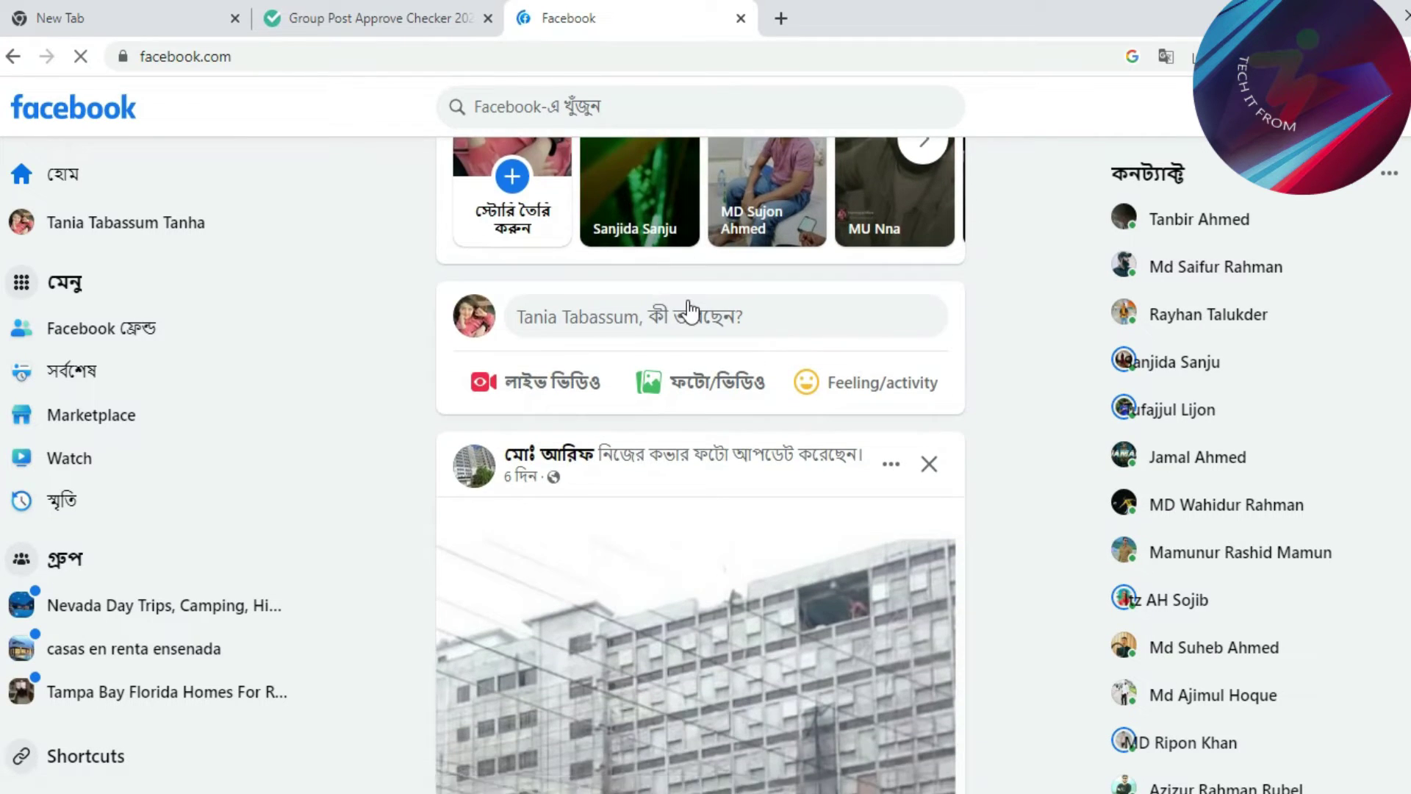
scroll(690, 311, "down", 1)
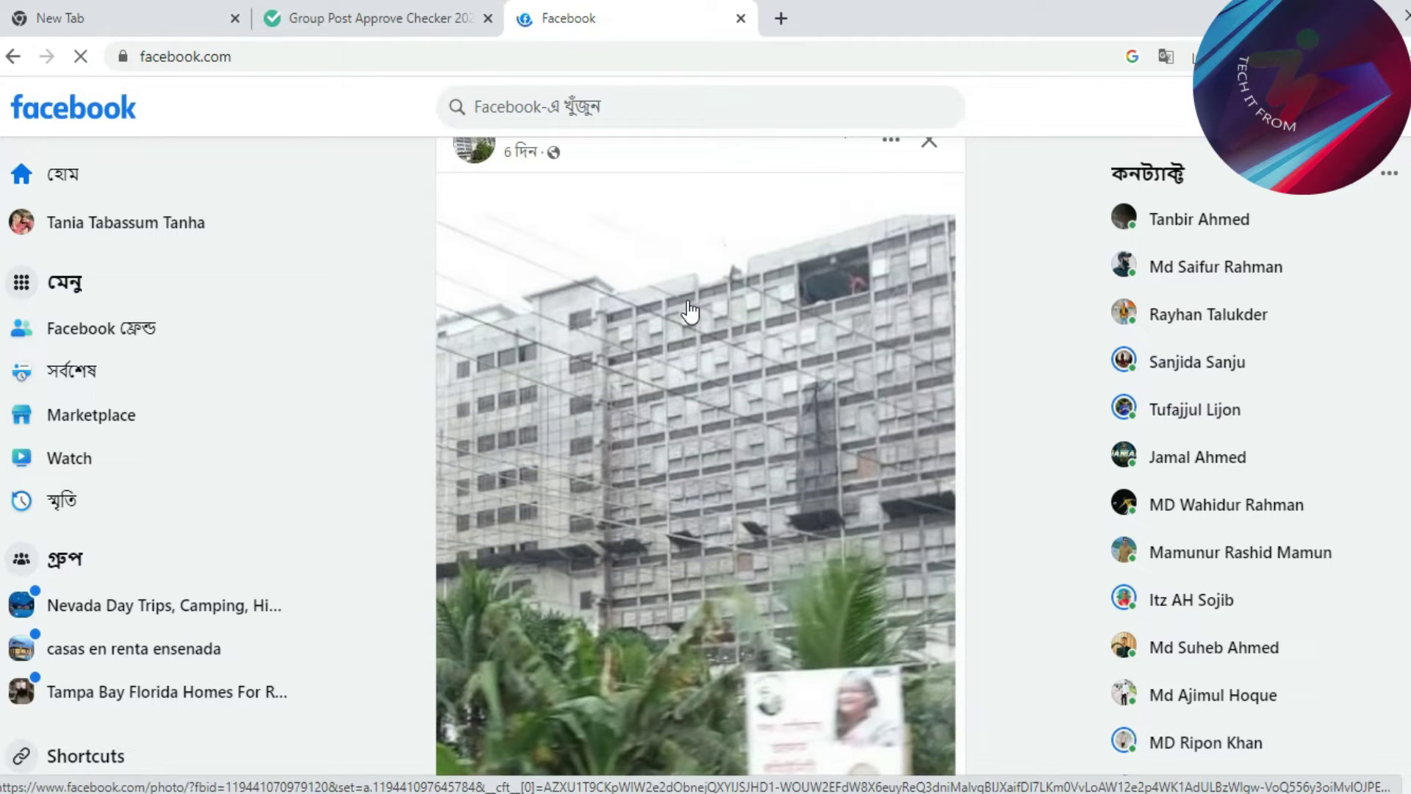
scroll(671, 334, "down", 5)
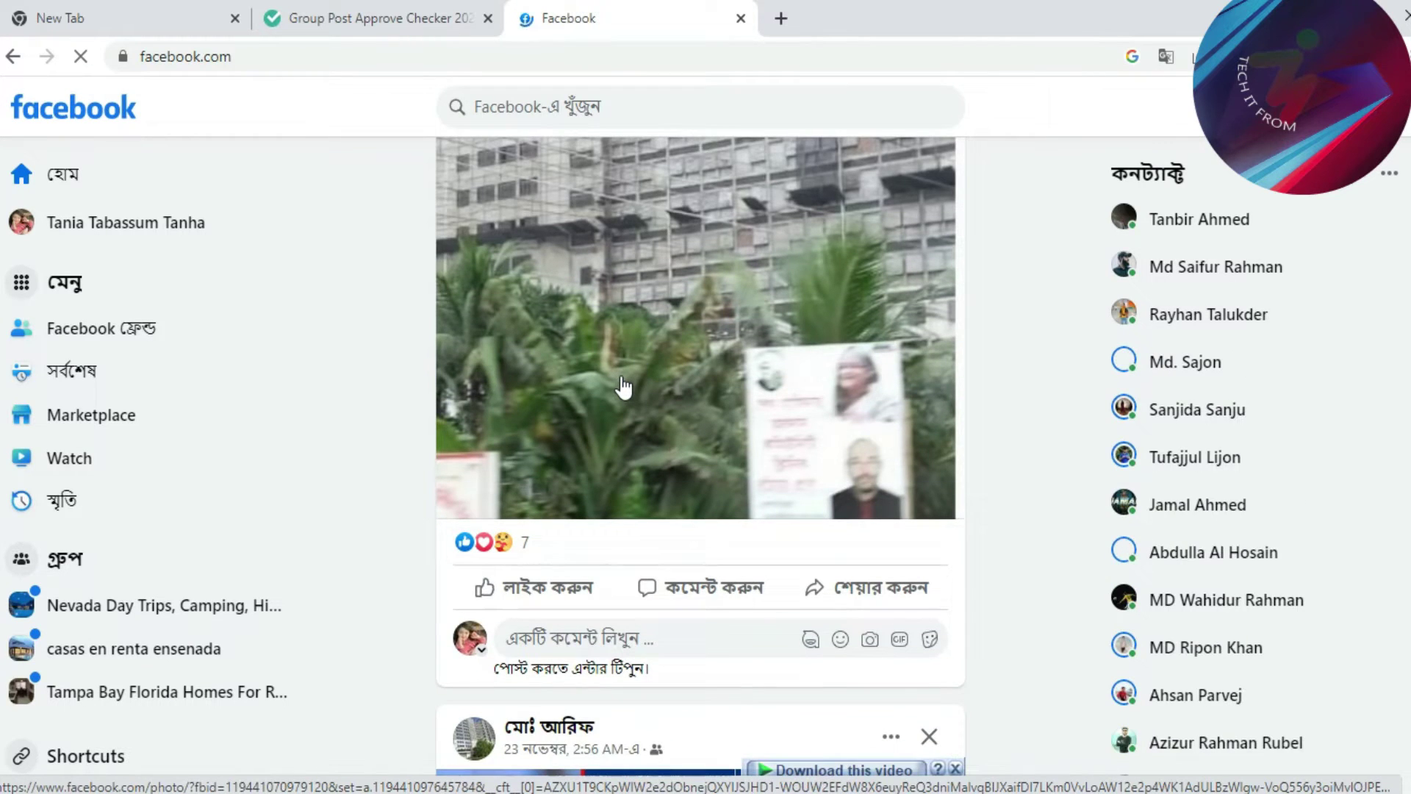
scroll(623, 387, "up", 8)
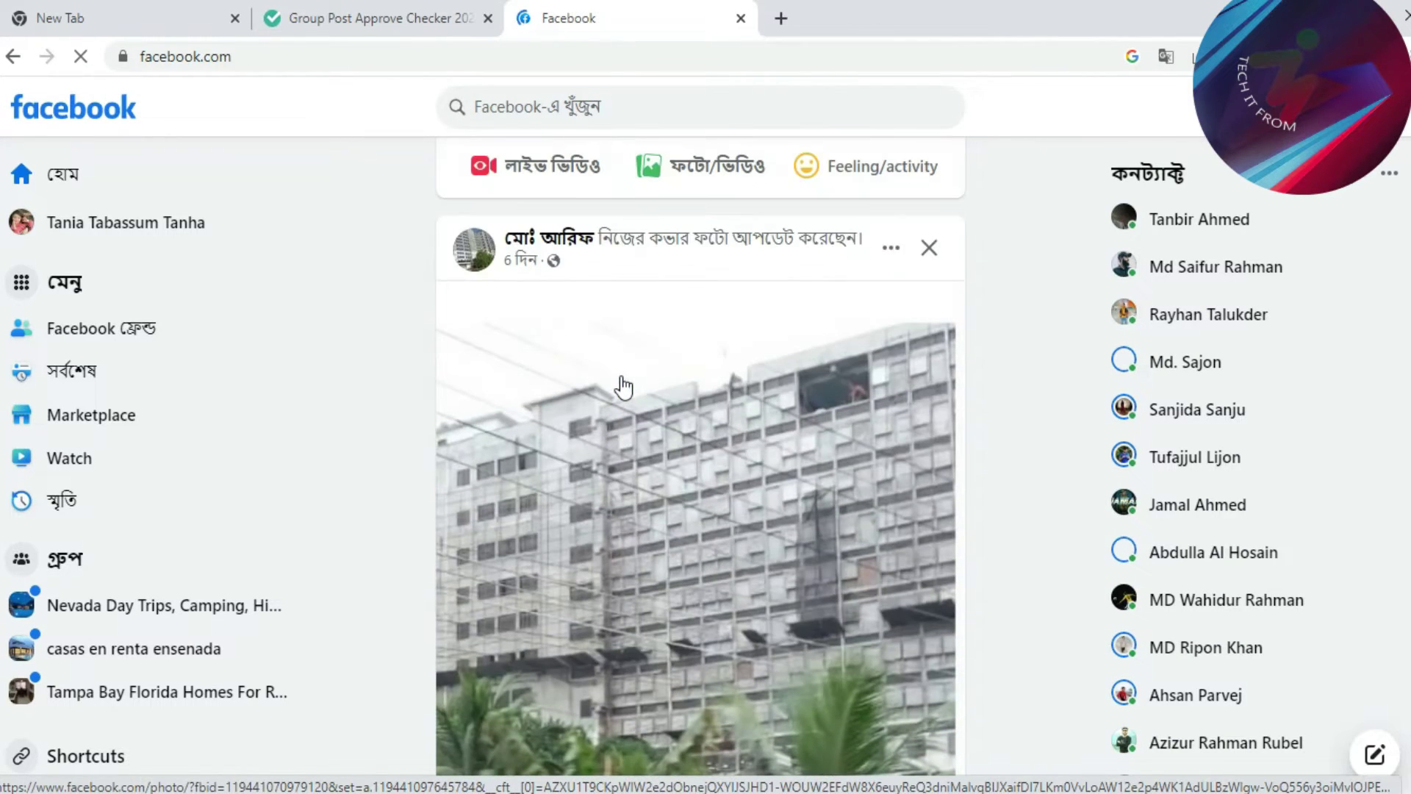